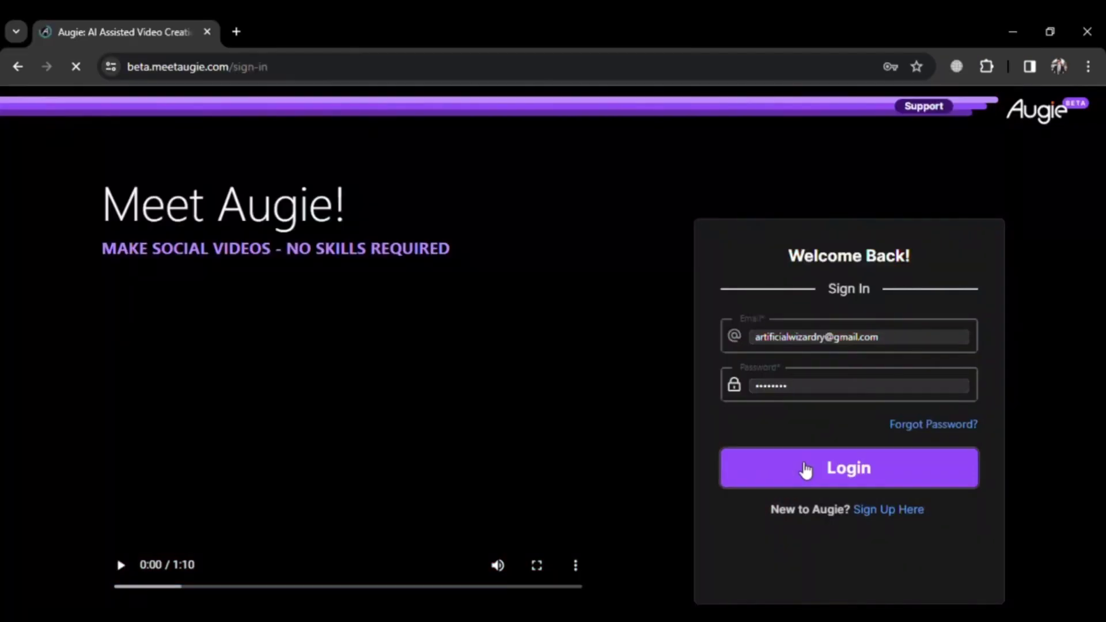
# Log in with the saved credentials and dismiss the 'Welcome back' notification.
pyautogui.click(805, 470)
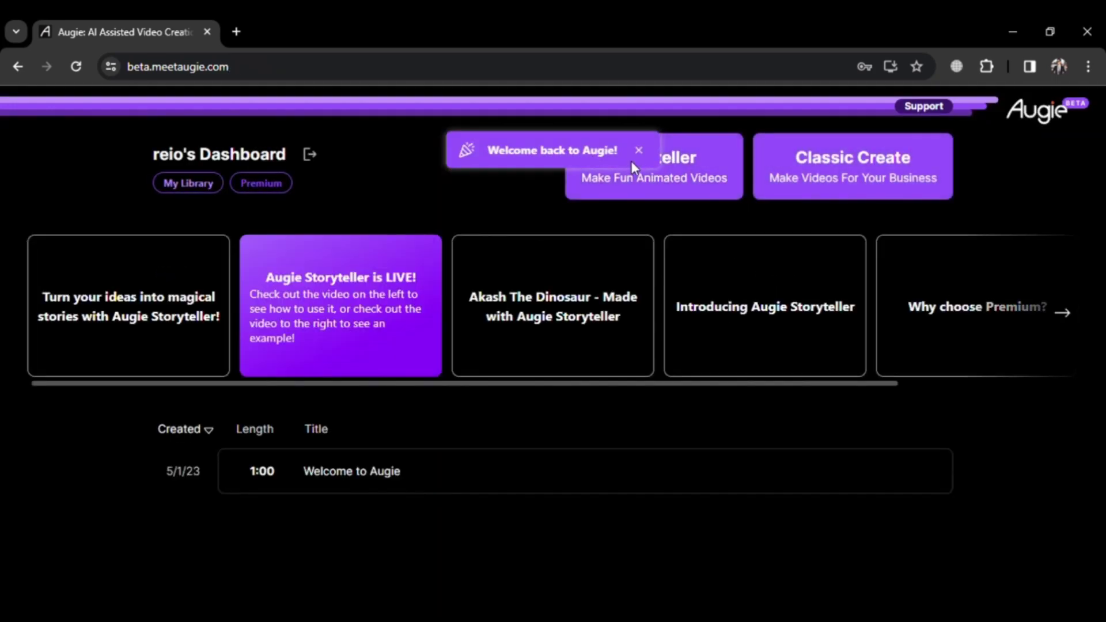
pyautogui.click(638, 151)
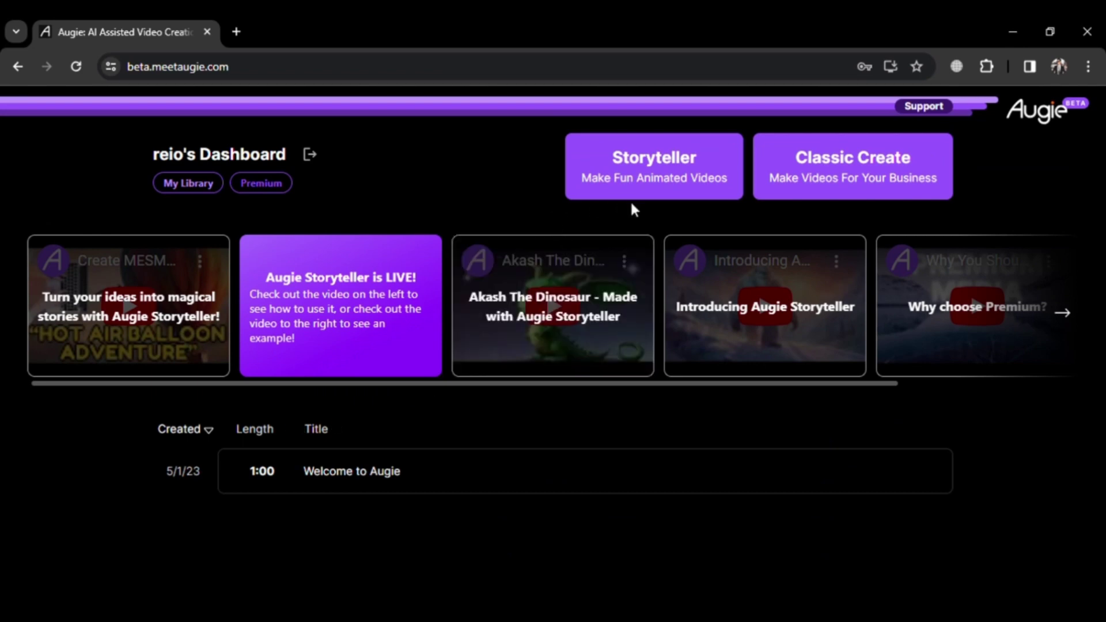
pyautogui.click(682, 198)
pyautogui.click(270, 187)
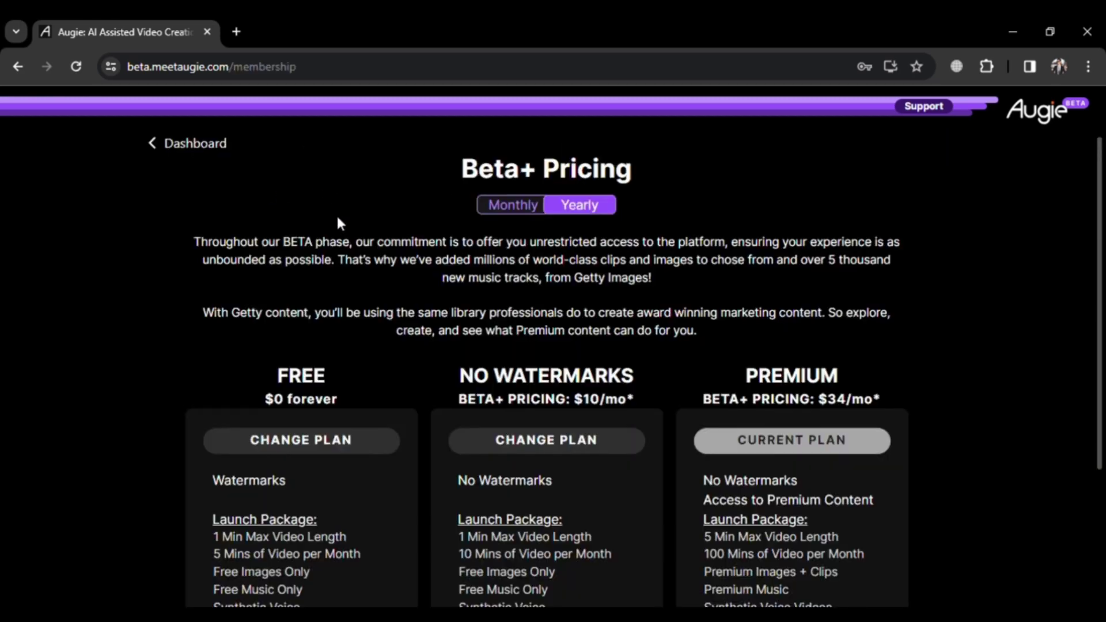
pyautogui.scroll(-3, 404, 375)
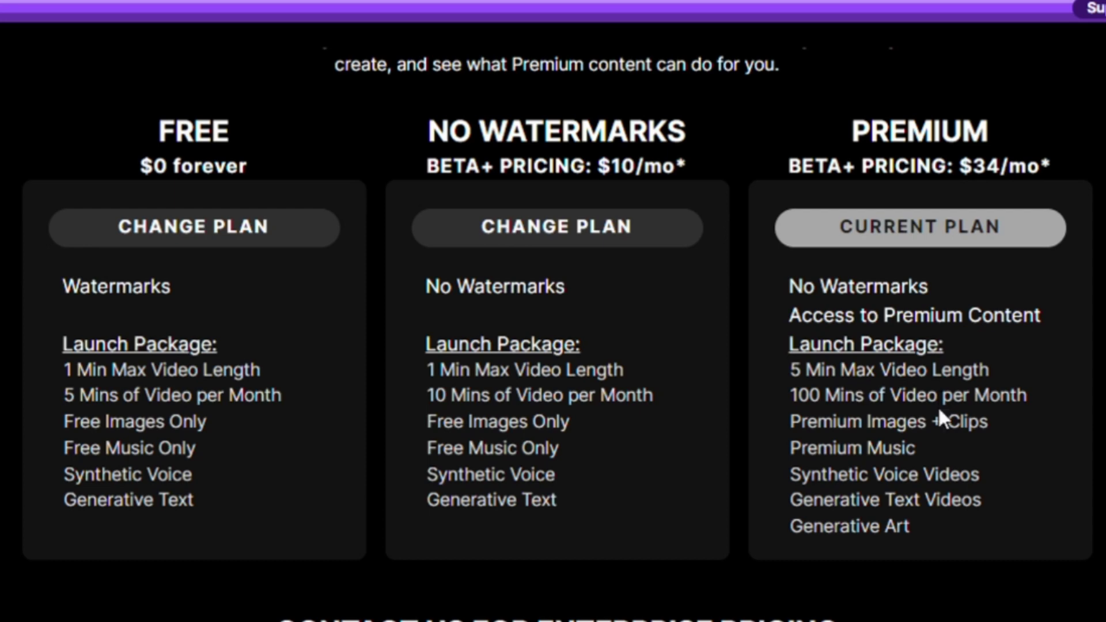
pyautogui.scroll(3, 950, 440)
pyautogui.click(547, 155)
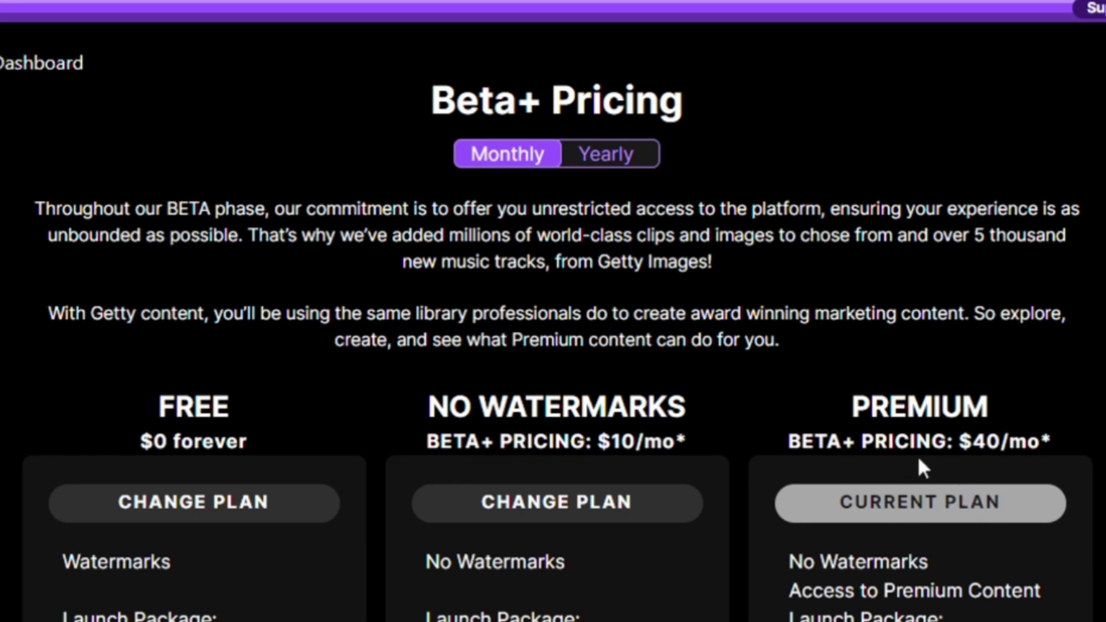
pyautogui.click(641, 173)
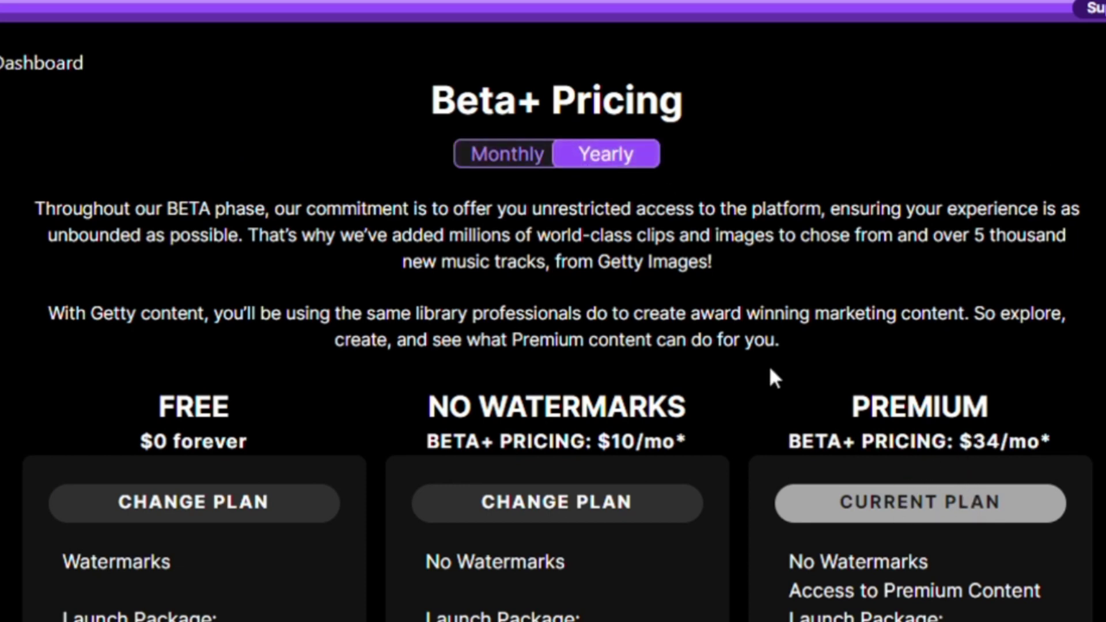
pyautogui.click(43, 62)
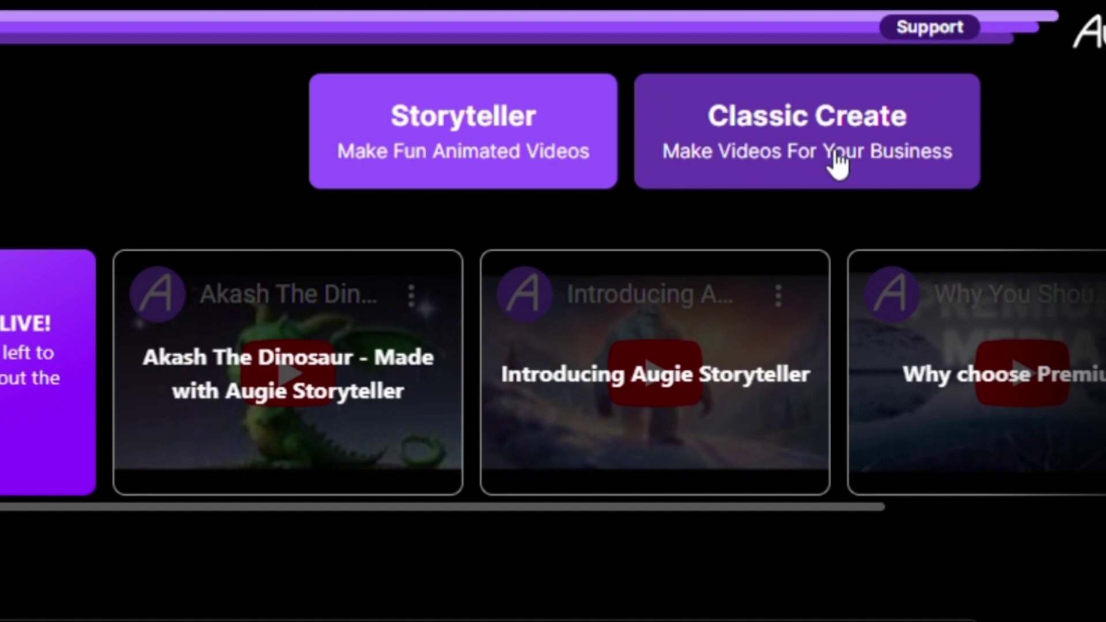
# Begin a Classic Create business video starting from scratch.
pyautogui.click(835, 164)
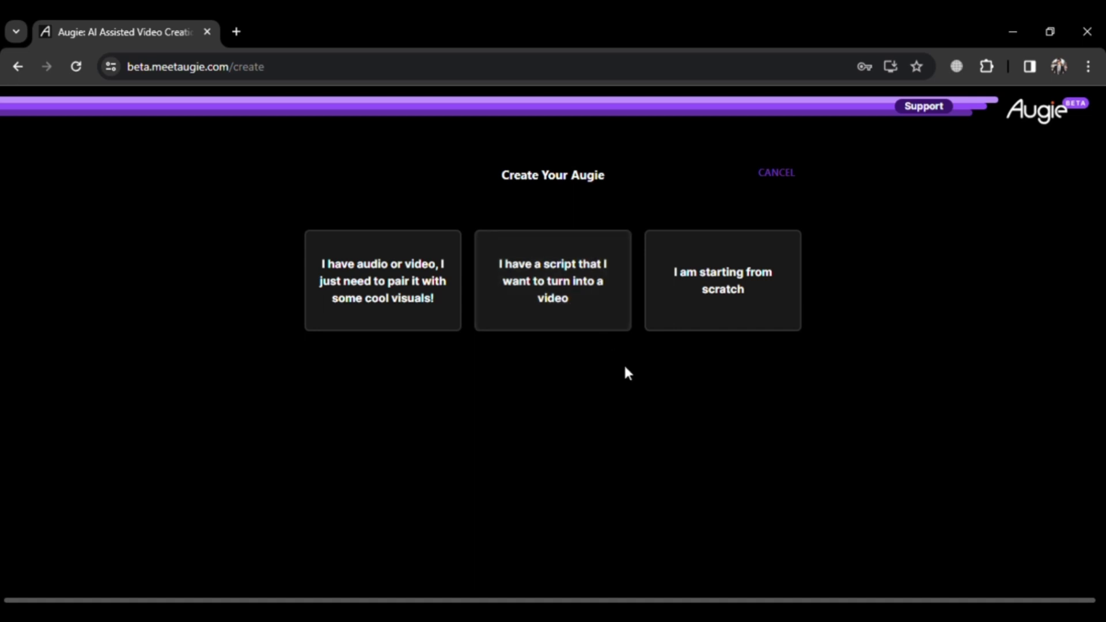
pyautogui.click(730, 304)
# Review the audience age and location choices, then generate the inspirational AI-future script.
pyautogui.click(726, 363)
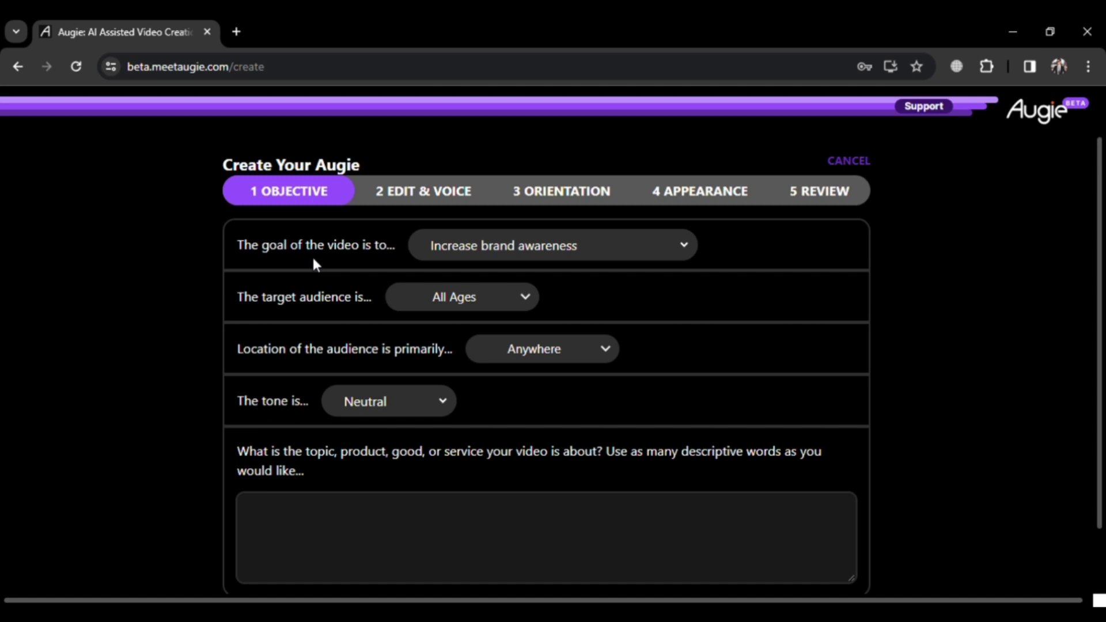
pyautogui.click(466, 304)
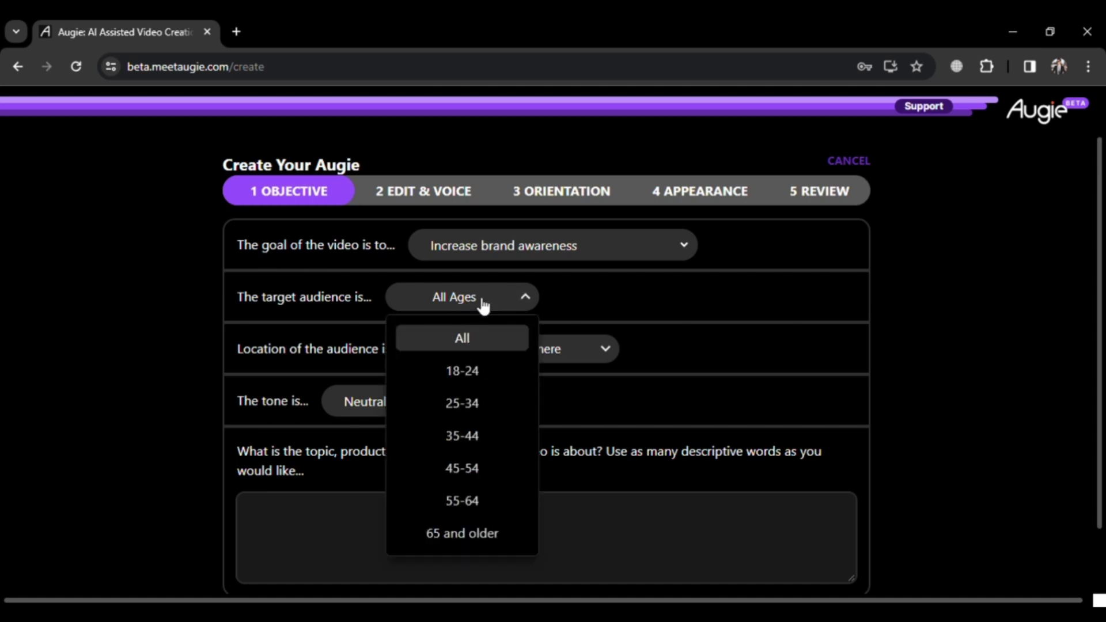
pyautogui.click(540, 353)
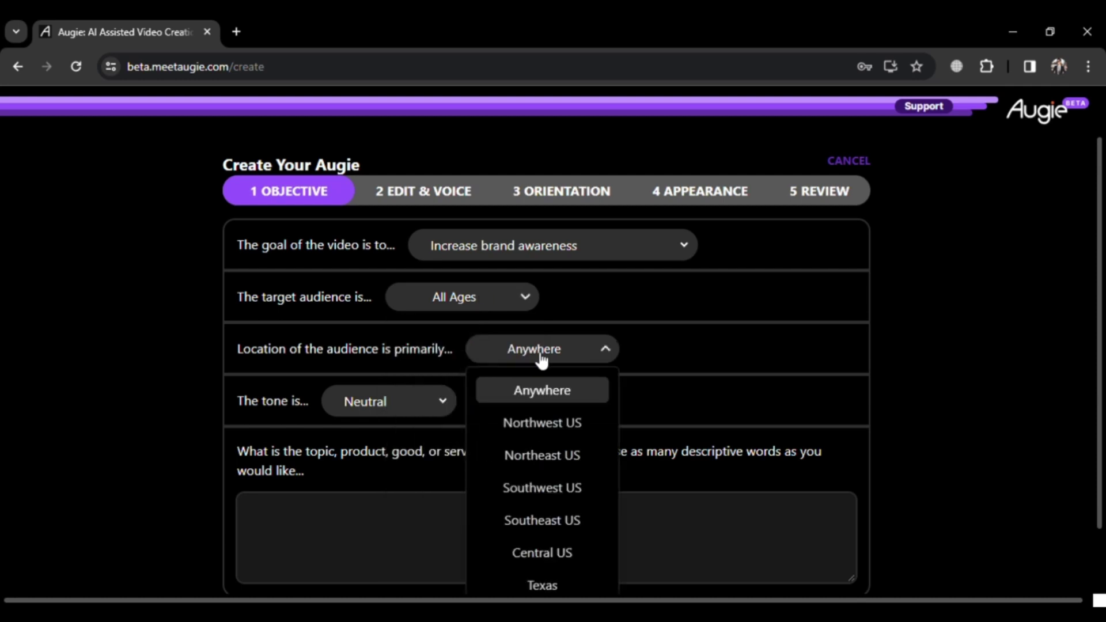
pyautogui.scroll(-1, 540, 436)
pyautogui.write('fu')
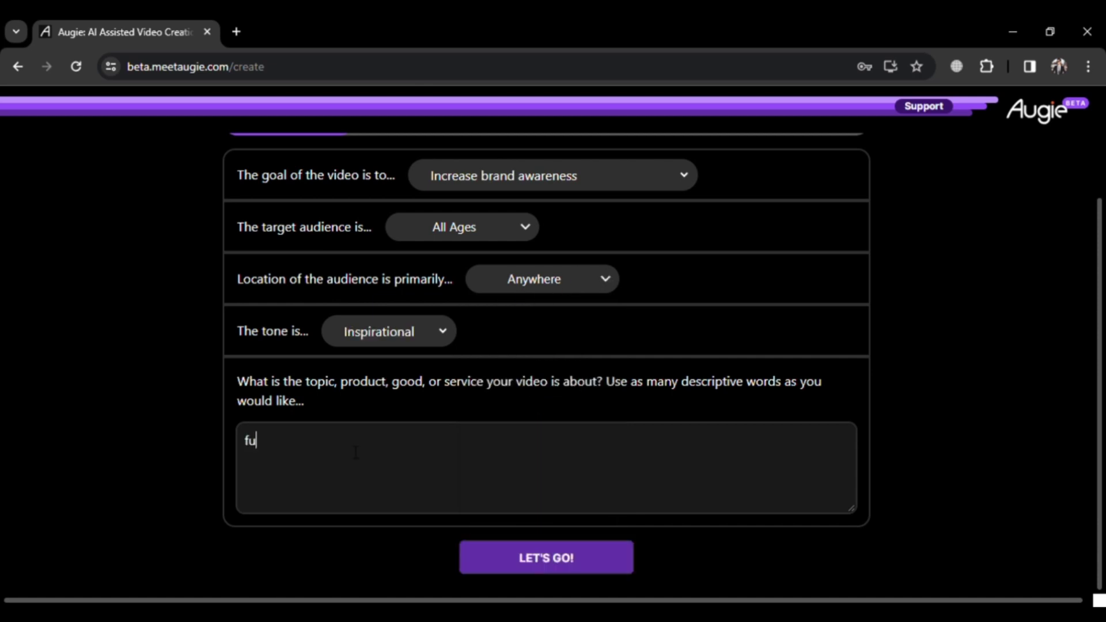
pyautogui.write('ture of Art')
pyautogui.write('ificial interlligence')
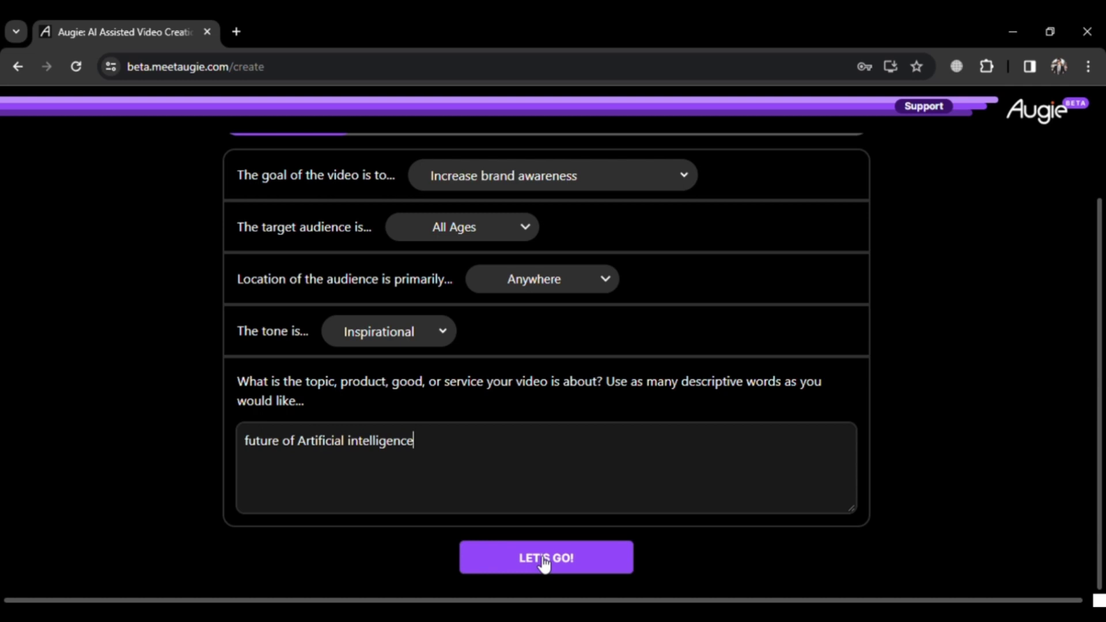
pyautogui.click(557, 562)
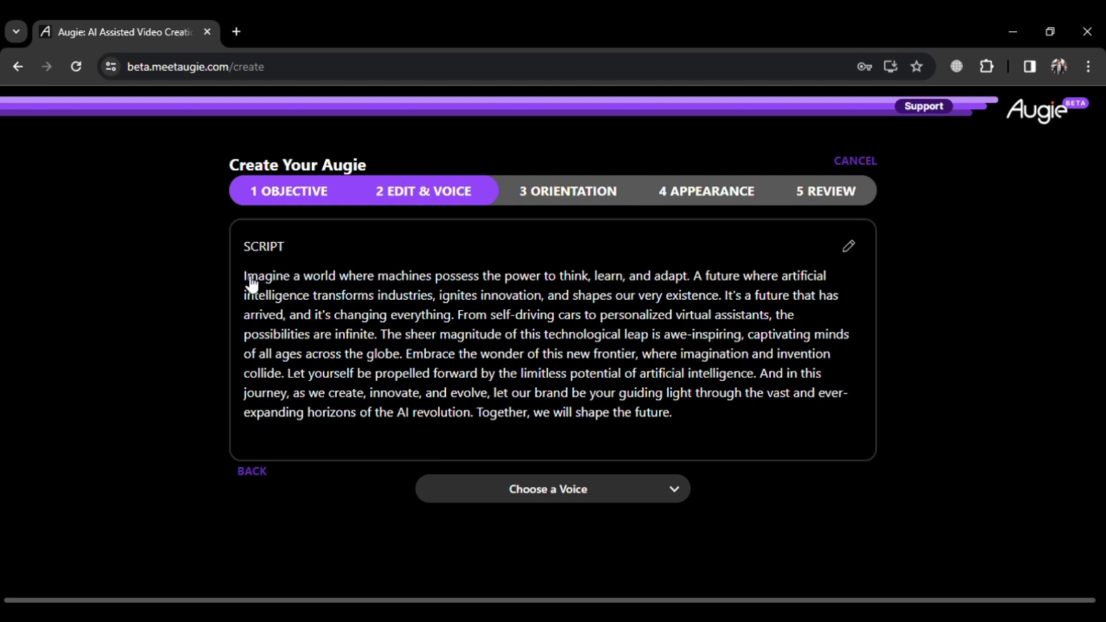
# Make the script editable, pick Adam as narrator, and generate the narrated preview.
pyautogui.moveTo(243, 276)
pyautogui.mouseDown()
pyautogui.moveTo(364, 357)
pyautogui.moveTo(320, 353)
pyautogui.mouseUp()
pyautogui.click(368, 436)
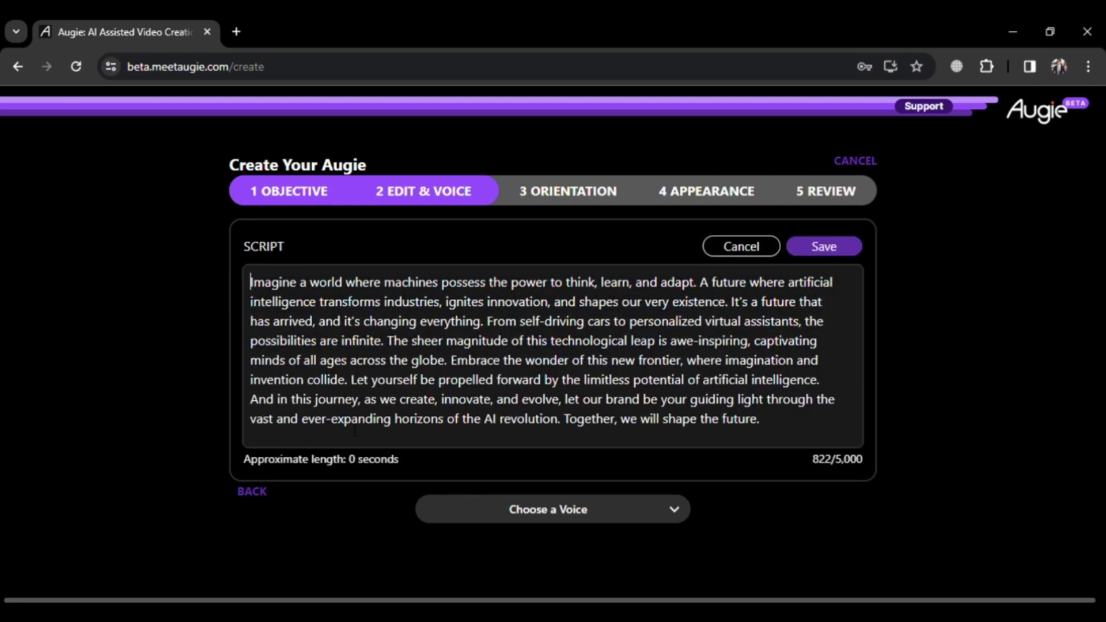
pyautogui.click(654, 508)
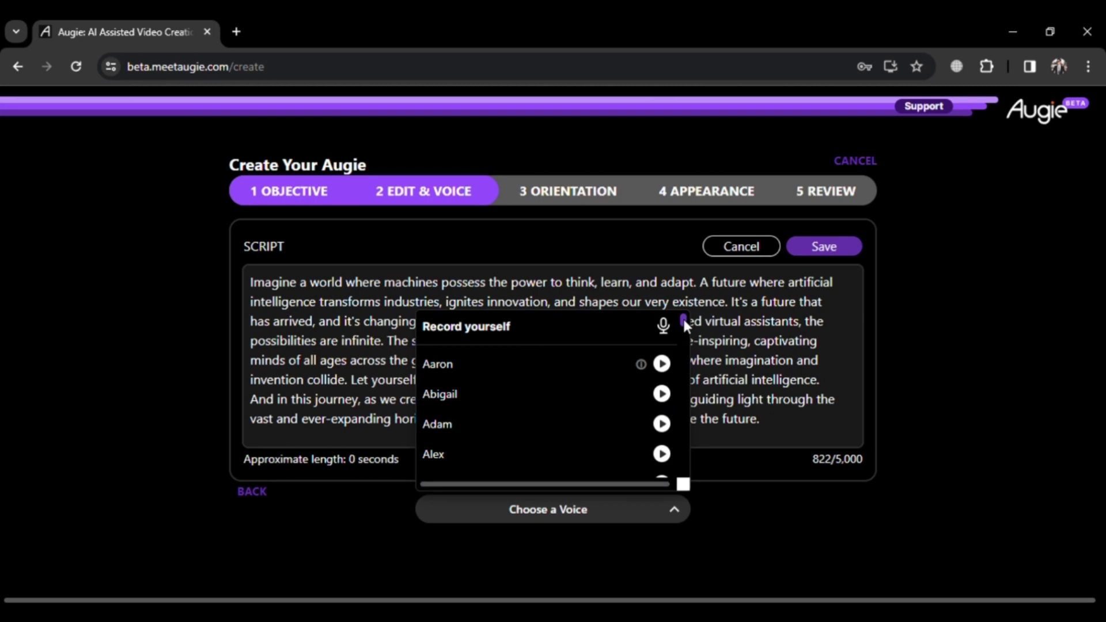
pyautogui.scroll(-1, 682, 317)
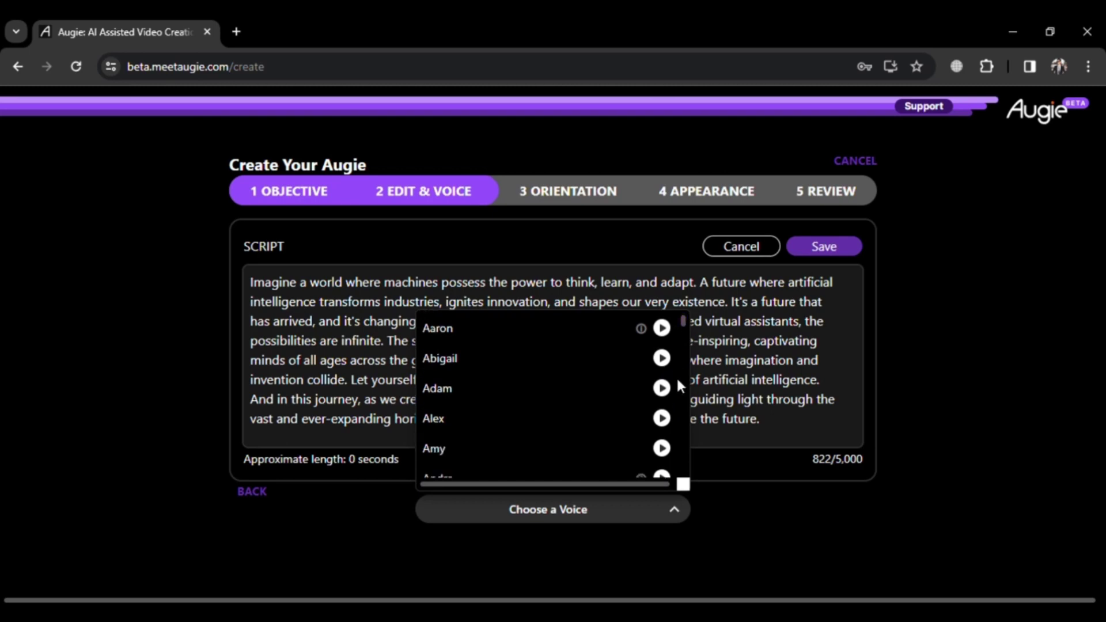
pyautogui.click(662, 390)
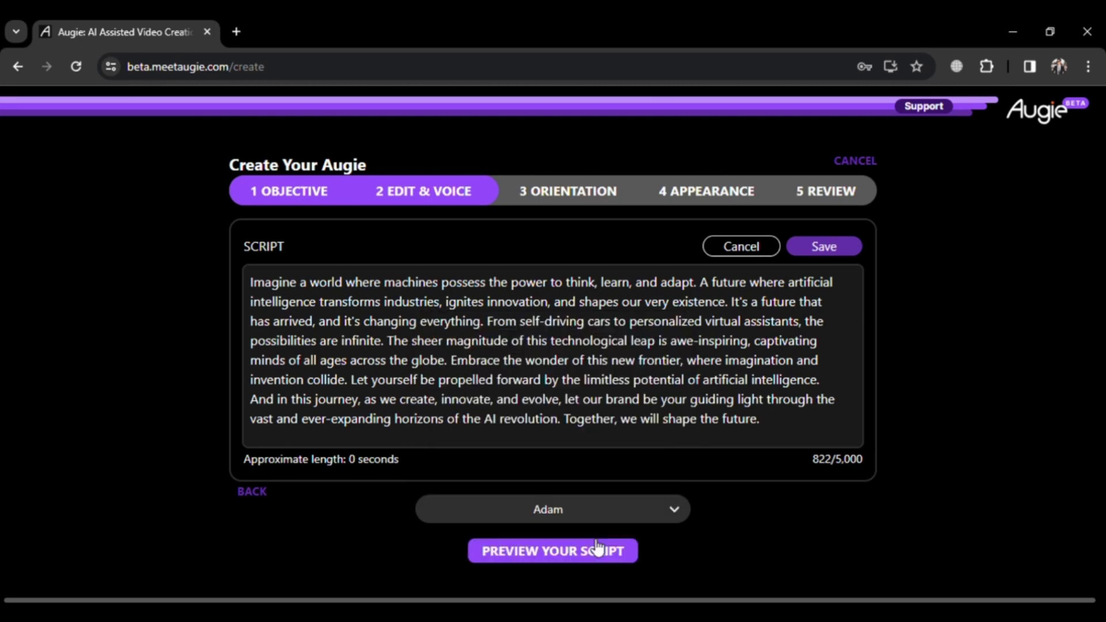
pyautogui.click(596, 548)
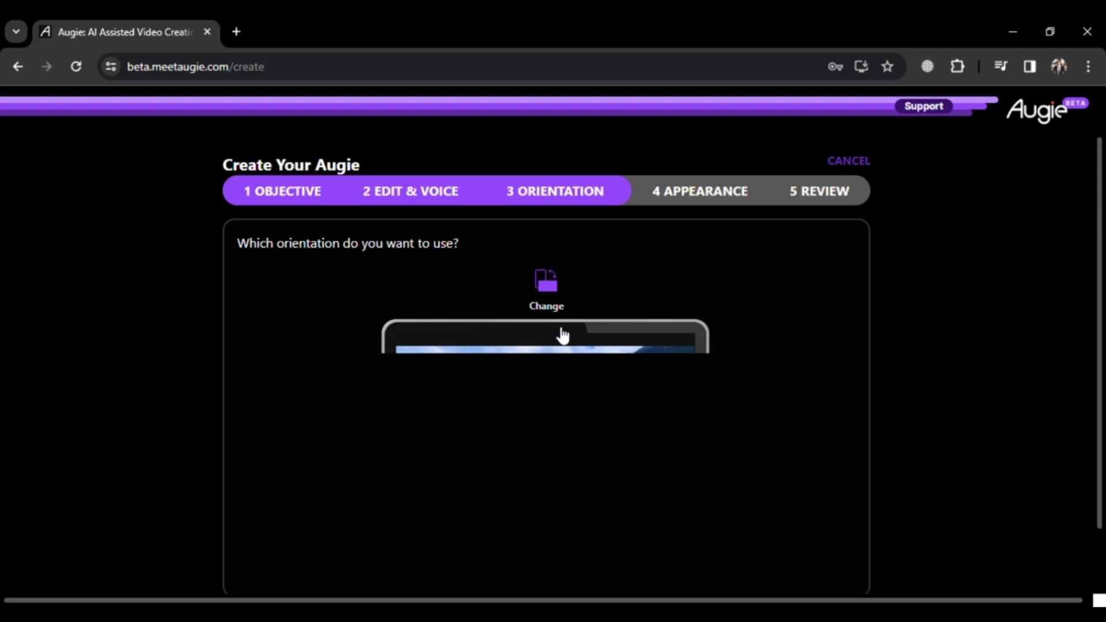
pyautogui.scroll(-1, 566, 334)
pyautogui.scroll(-1, 565, 334)
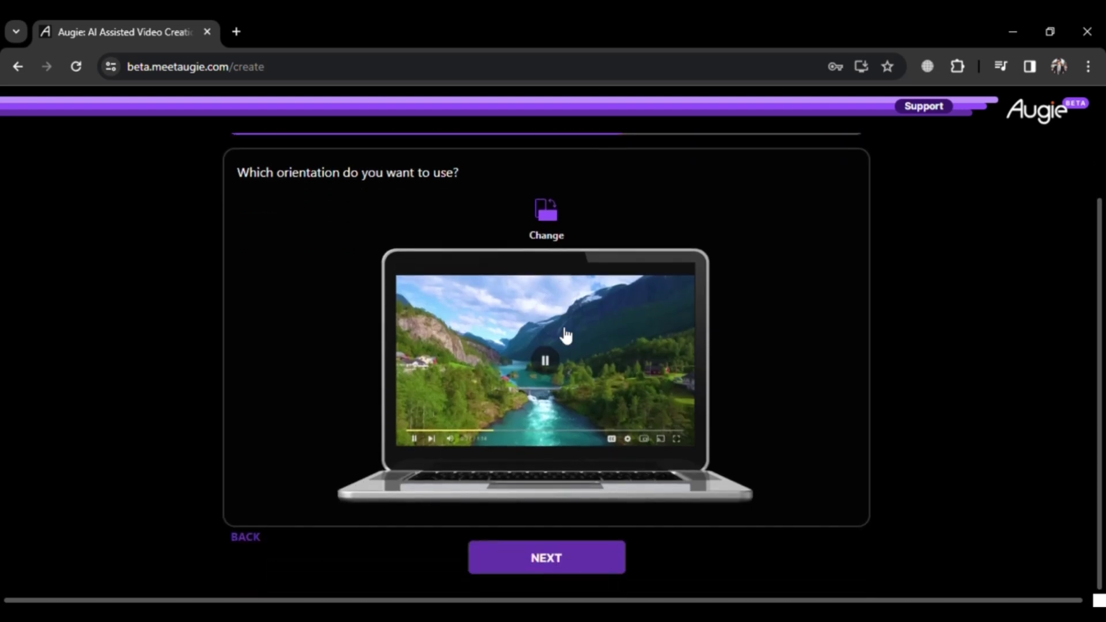
pyautogui.scroll(1, 566, 334)
pyautogui.scroll(1, 566, 334)
pyautogui.scroll(-1, 552, 277)
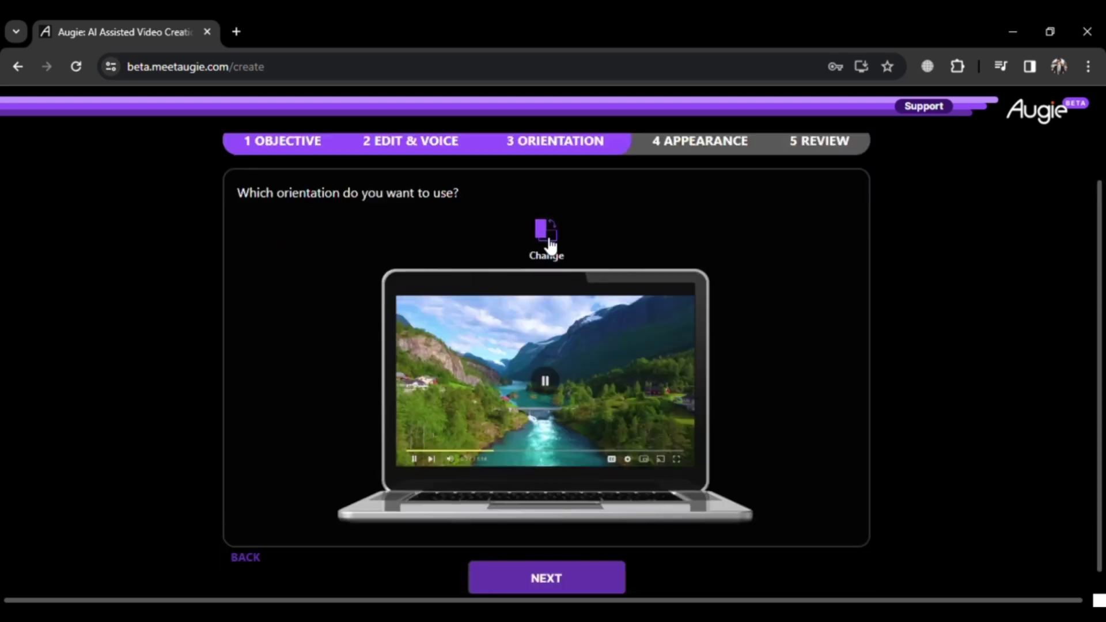
# Try the alternate orientation, keep landscape, and continue to the Appearance step.
pyautogui.click(548, 242)
pyautogui.click(565, 574)
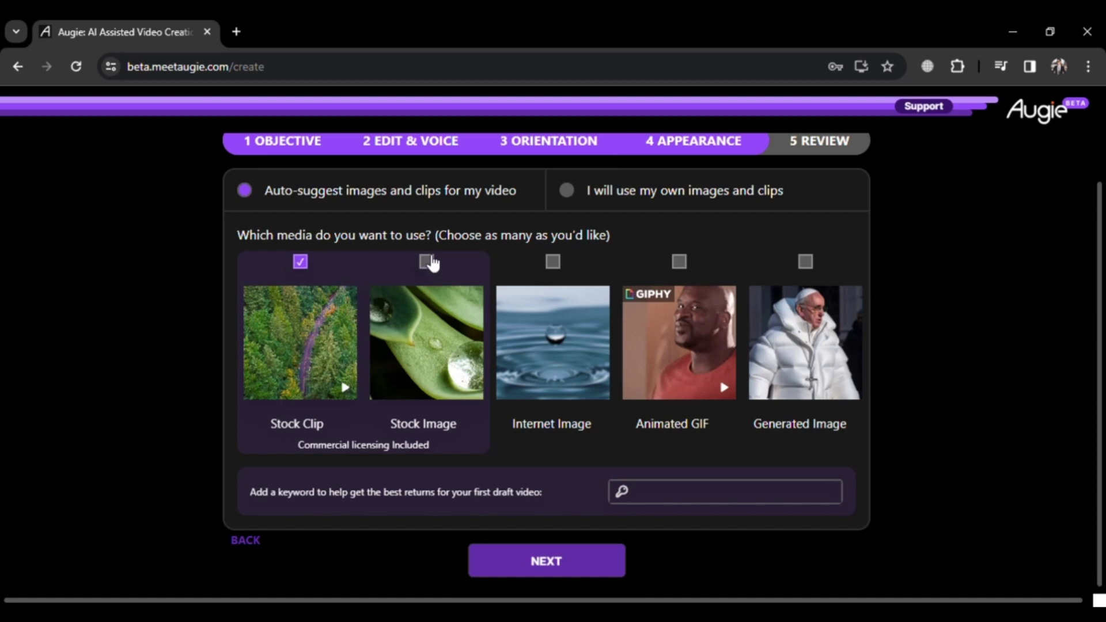
# Add stock, internet and generated images, confirm the audio was reviewed, and create the video.
pyautogui.click(428, 261)
pyautogui.click(553, 261)
pyautogui.click(804, 261)
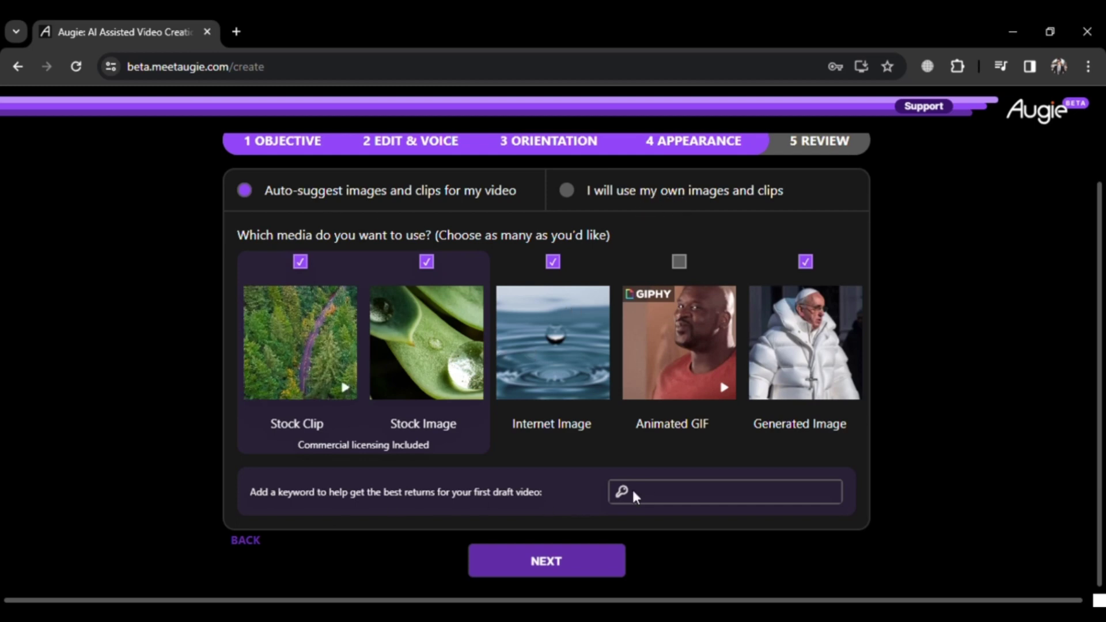
pyautogui.click(578, 563)
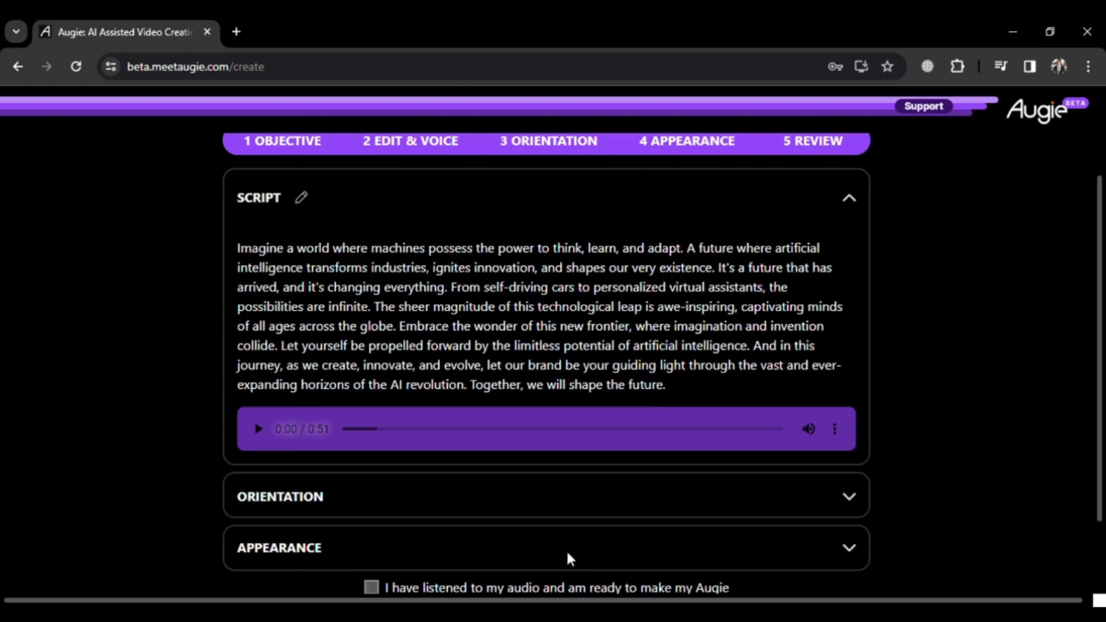
pyautogui.scroll(-2, 577, 495)
pyautogui.click(372, 502)
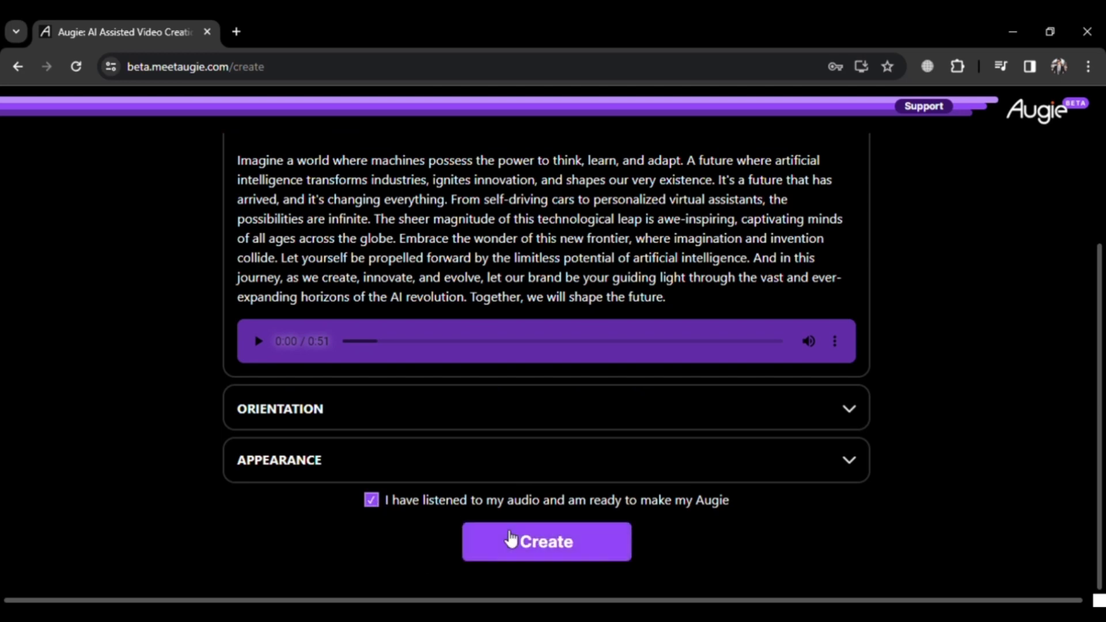
pyautogui.click(529, 546)
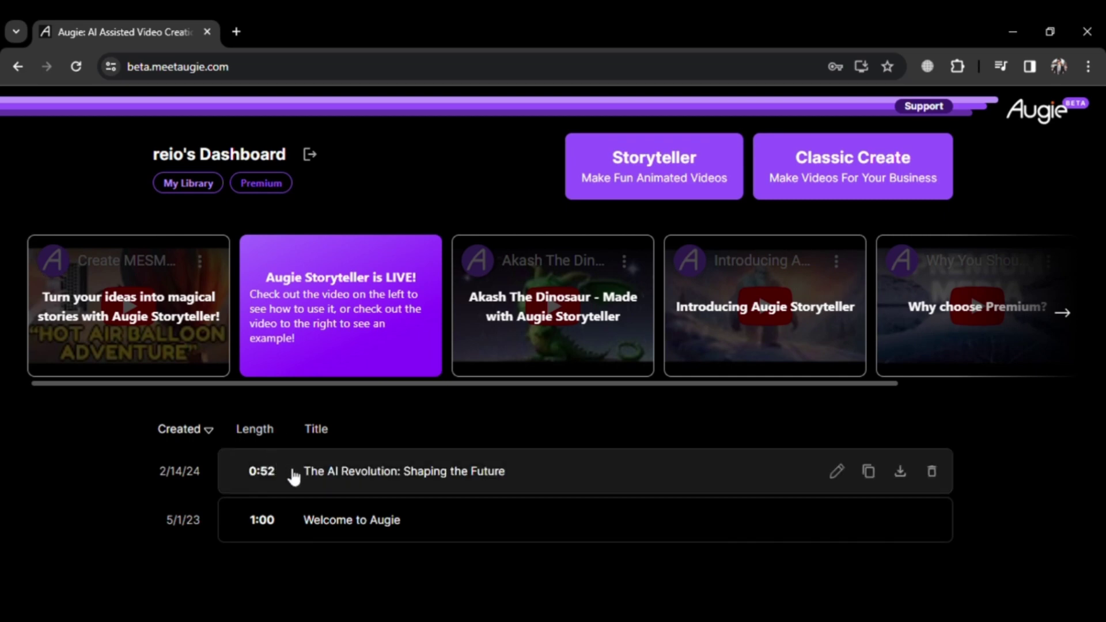
# Open 'The AI Revolution: Shaping the Future' in the editor and play, then pause, the preview.
pyautogui.click(360, 473)
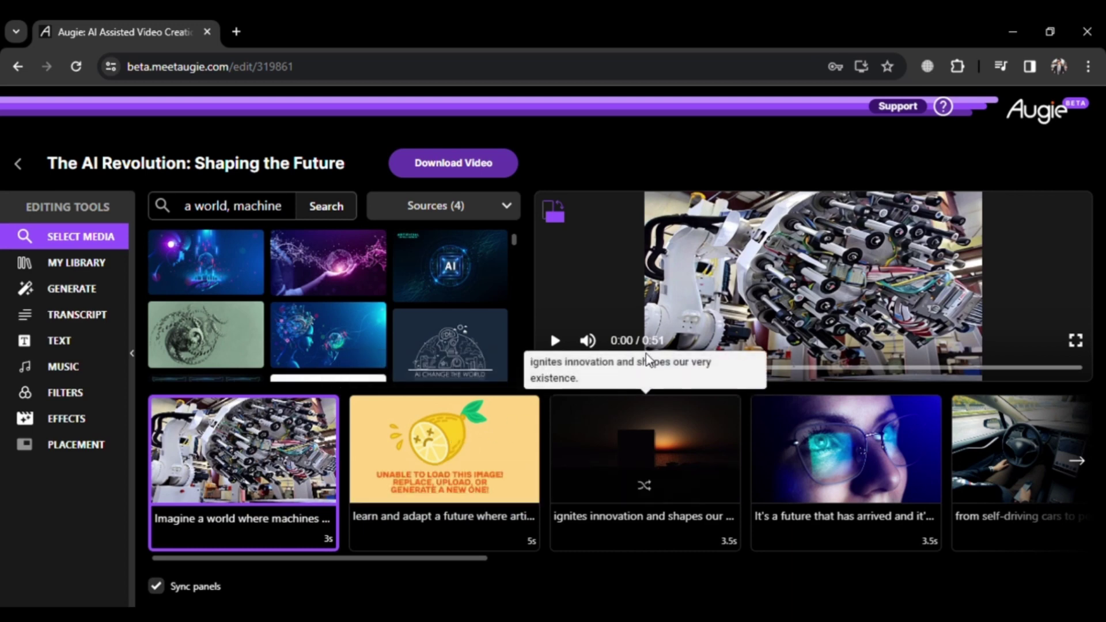
pyautogui.click(555, 340)
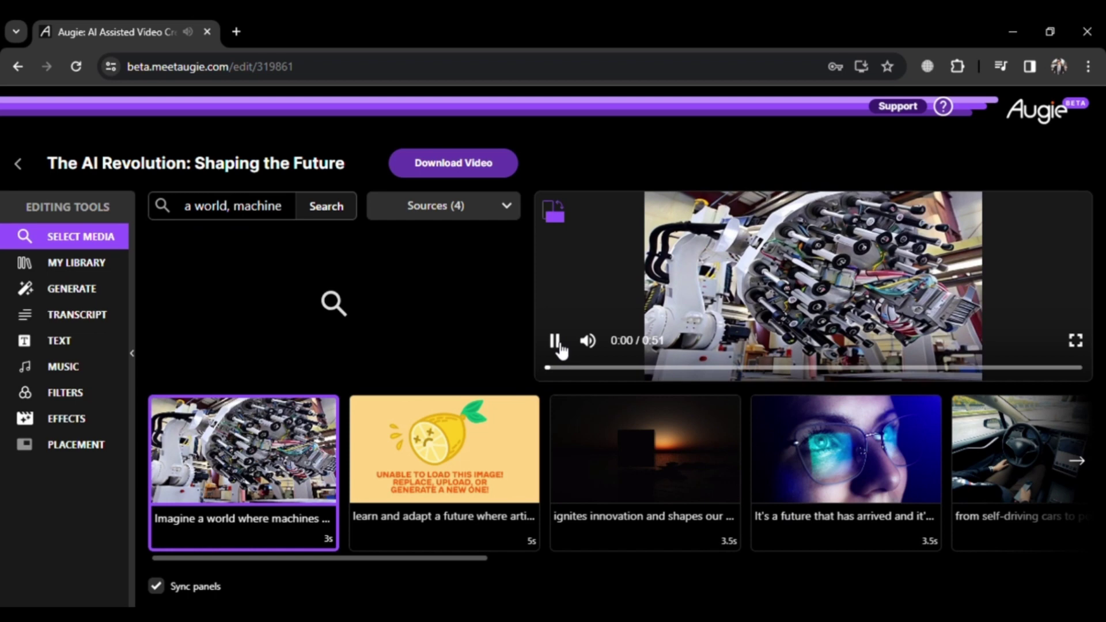
pyautogui.click(257, 534)
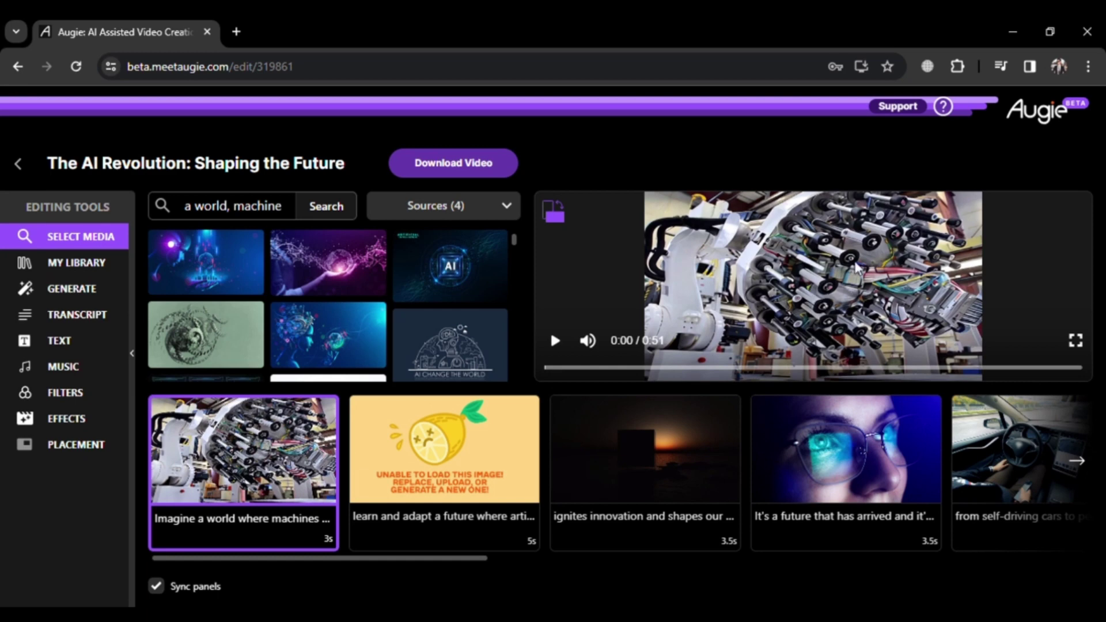
# Replace the first scene's footage with the robot-face result from a 'robotic machine' search.
pyautogui.moveTo(183, 205); pyautogui.dragTo(322, 220)
pyautogui.write('robotic machine')
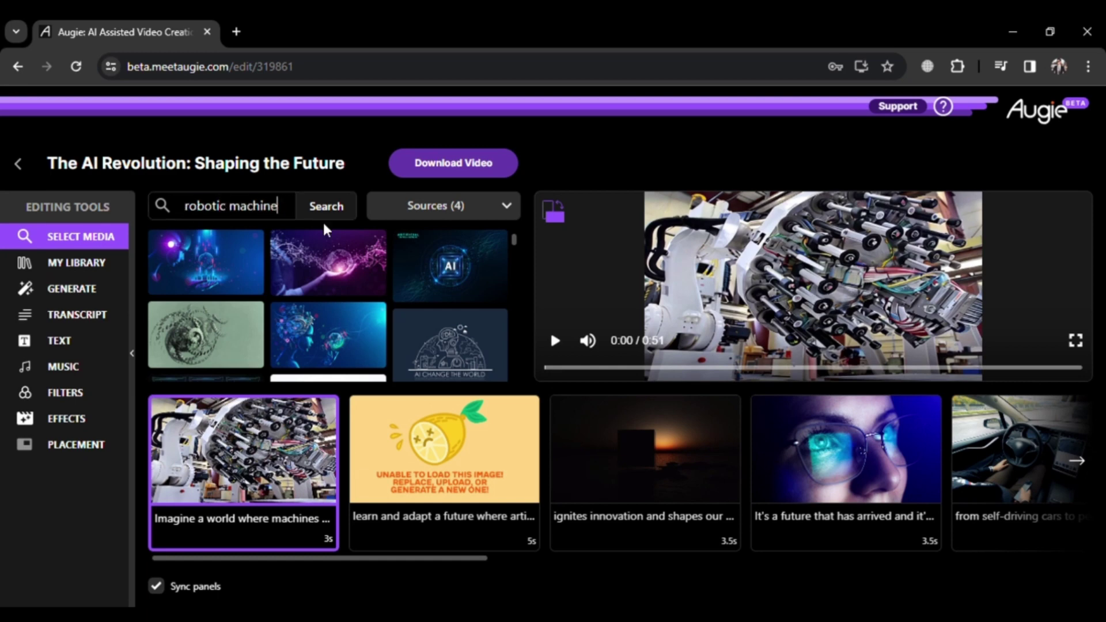
pyautogui.click(354, 221)
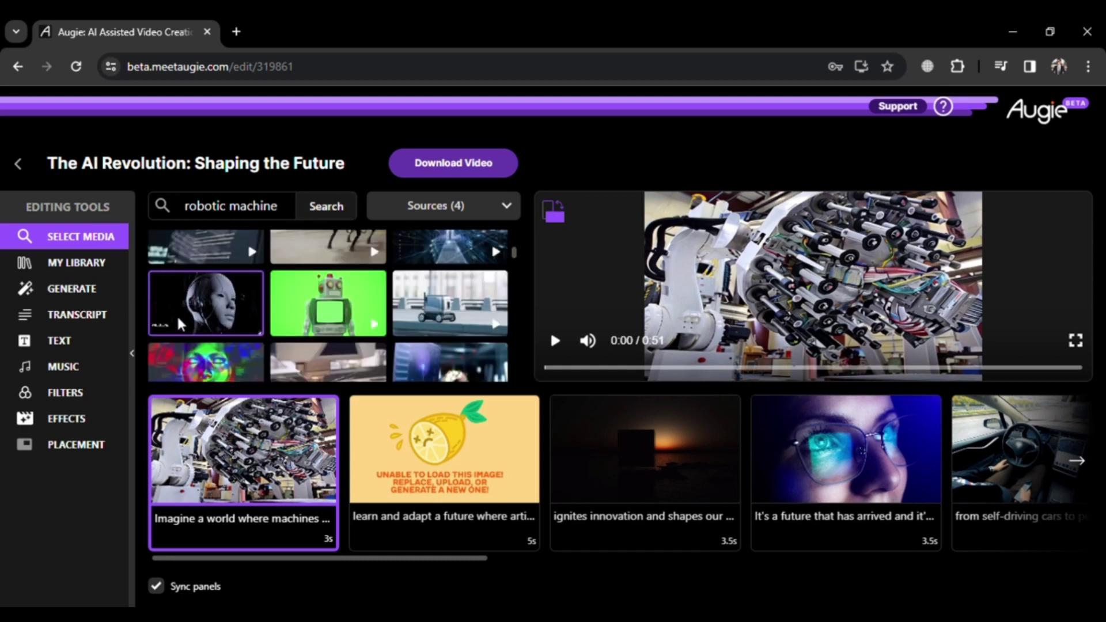
pyautogui.moveTo(205, 302)
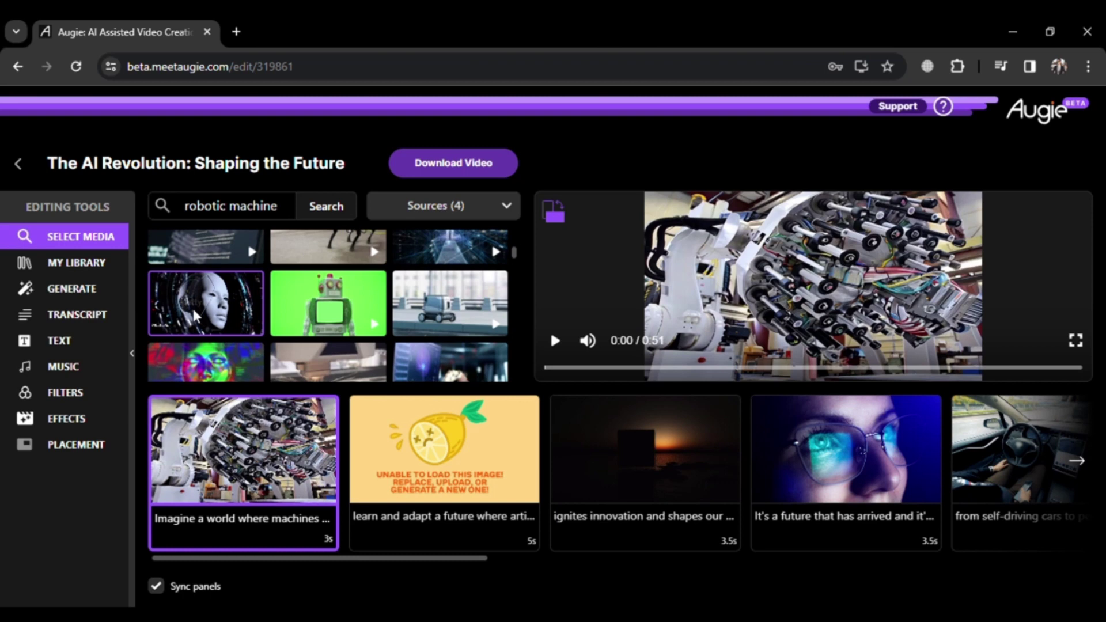
pyautogui.scroll(-1, 194, 316)
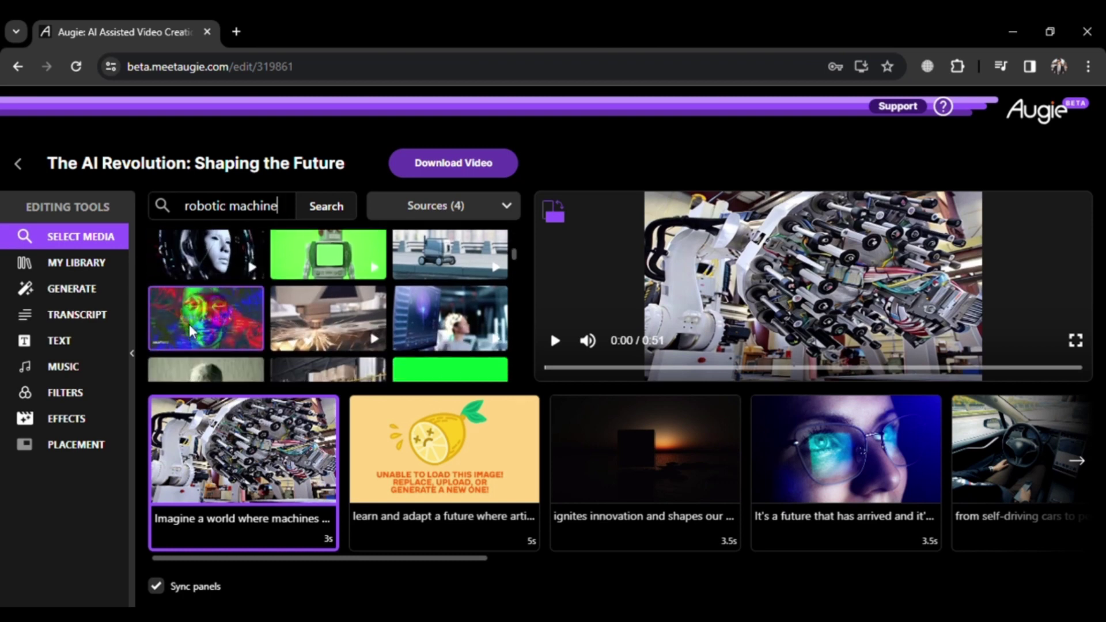
pyautogui.scroll(-1, 190, 324)
pyautogui.scroll(2, 189, 326)
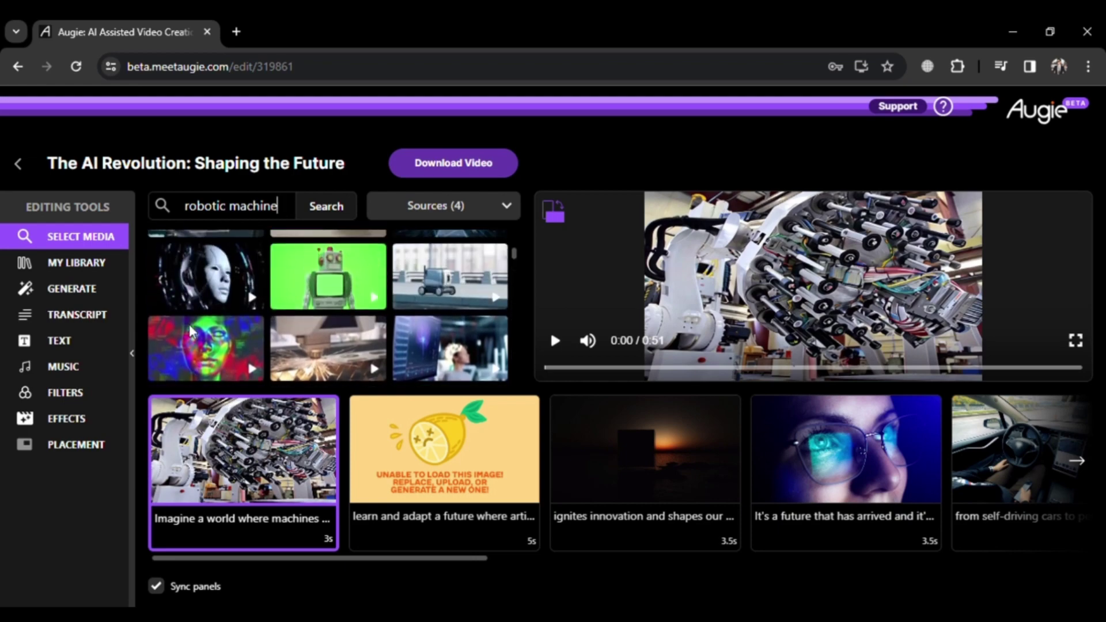
pyautogui.click(193, 298)
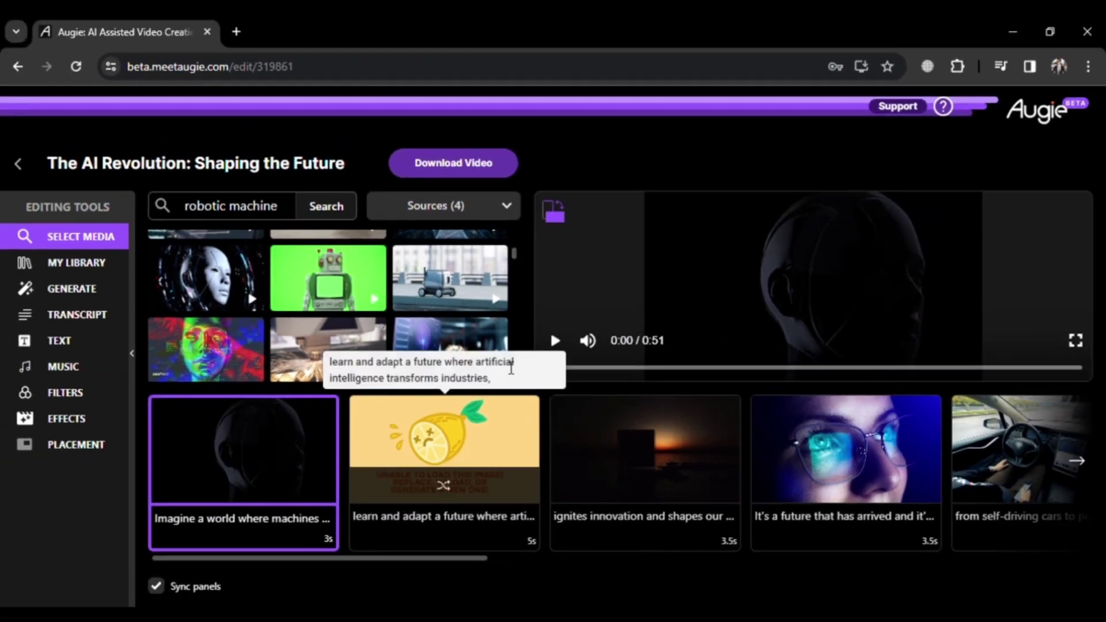
pyautogui.click(555, 340)
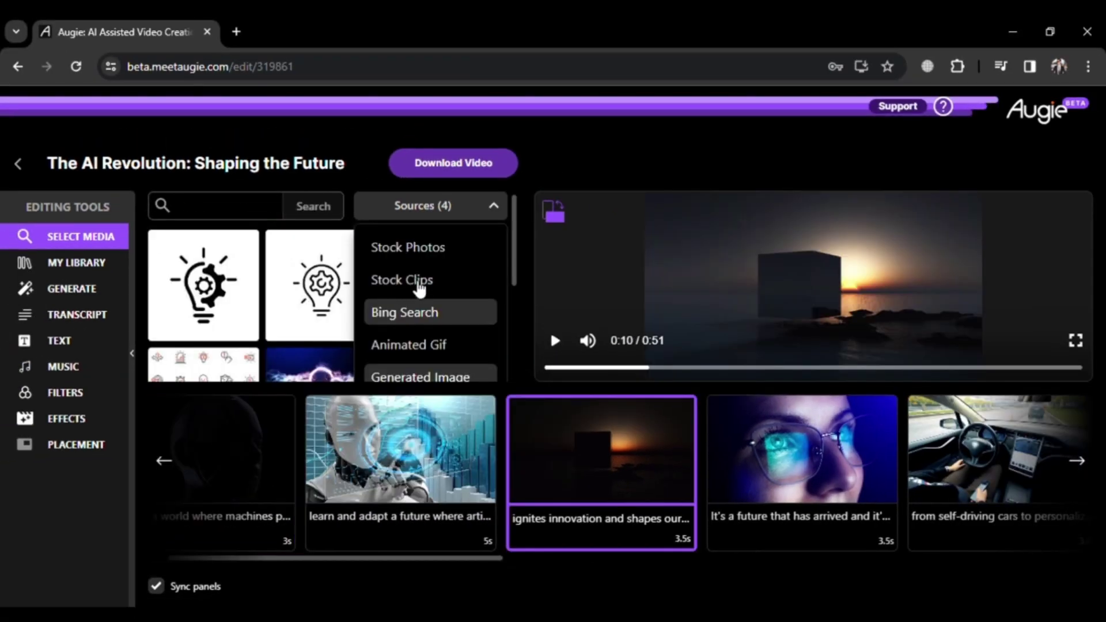
# Excluding stock clips, put the humanoid robot clip from an 'innovation' search into scene three.
pyautogui.click(418, 282)
pyautogui.click(186, 205)
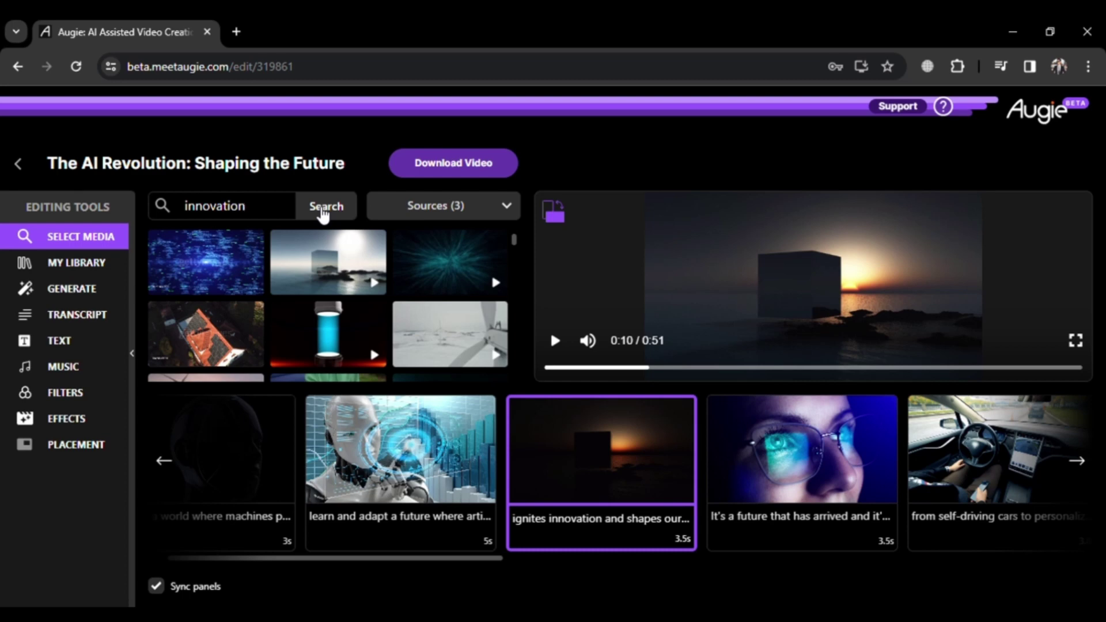
pyautogui.click(322, 208)
pyautogui.scroll(-1, 312, 281)
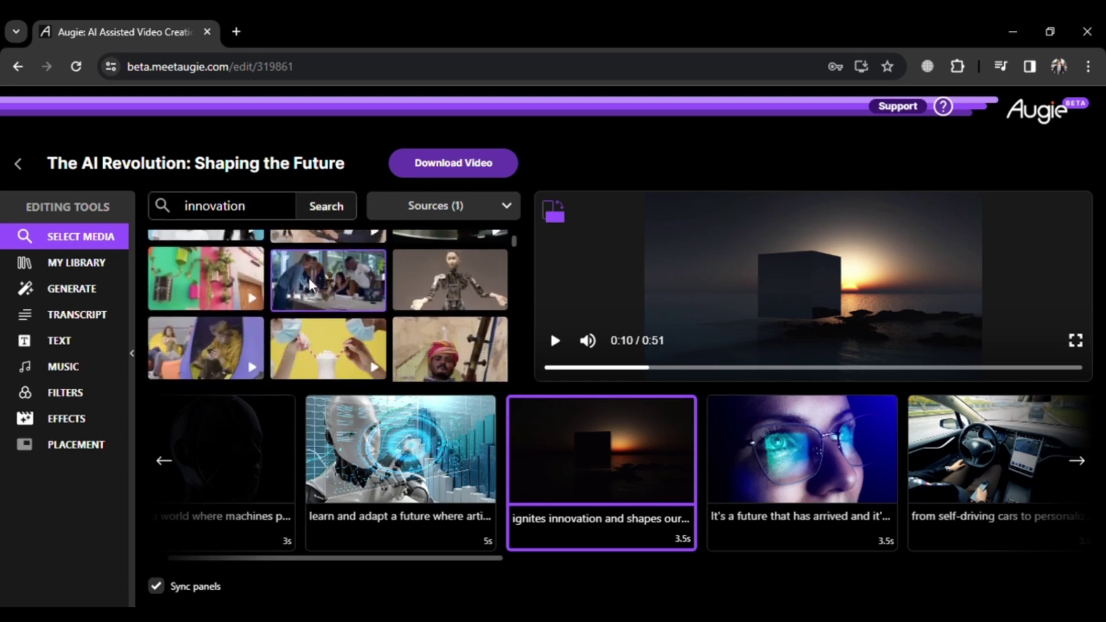
pyautogui.click(461, 294)
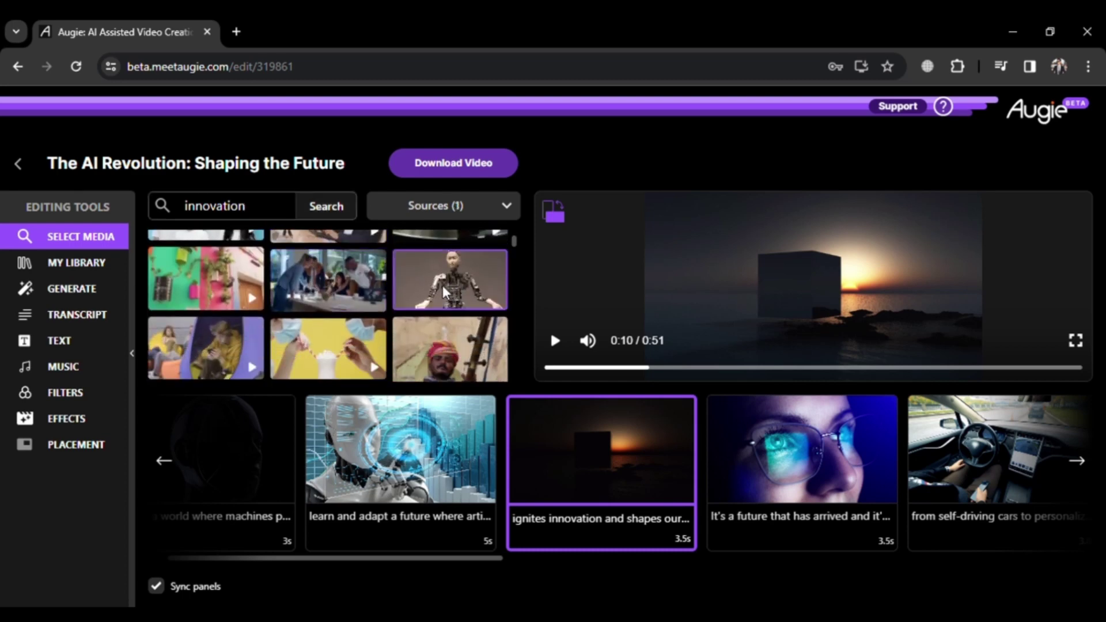
pyautogui.scroll(-2, 447, 294)
pyautogui.scroll(-2, 447, 294)
pyautogui.scroll(-2, 447, 293)
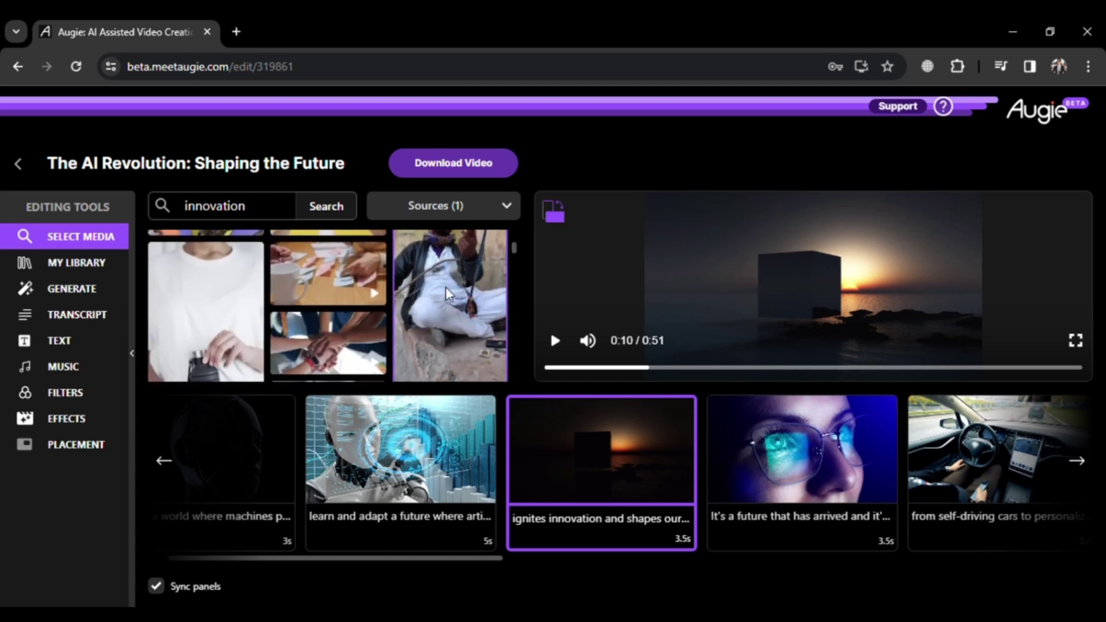
pyautogui.scroll(-2, 446, 294)
pyautogui.scroll(2, 445, 287)
pyautogui.scroll(2, 444, 286)
pyautogui.scroll(2, 445, 287)
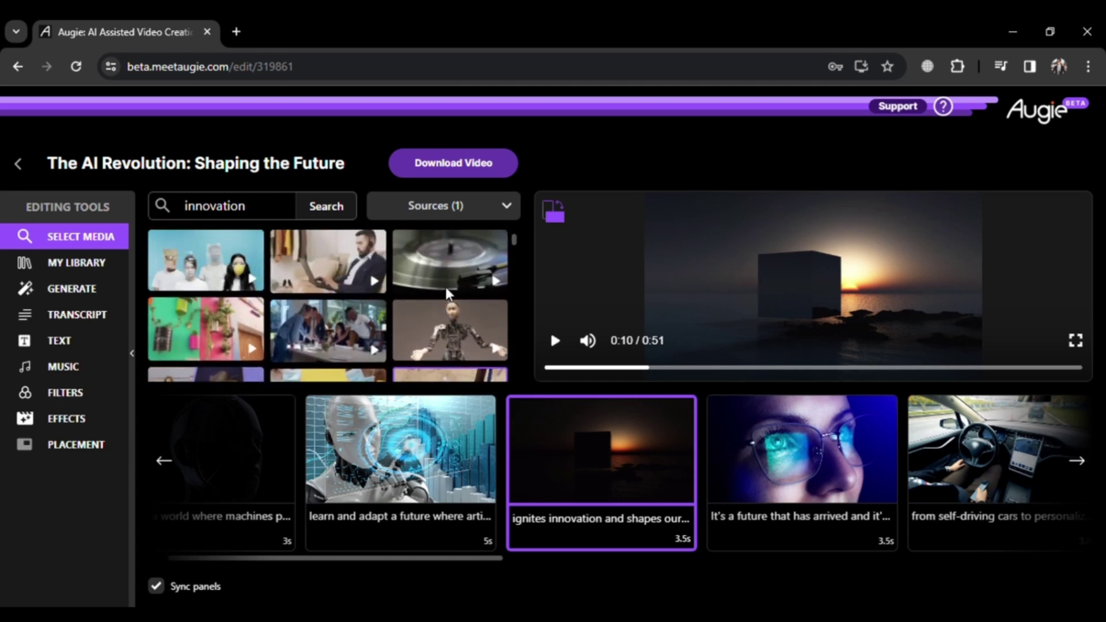
pyautogui.click(447, 340)
pyautogui.moveTo(449, 329)
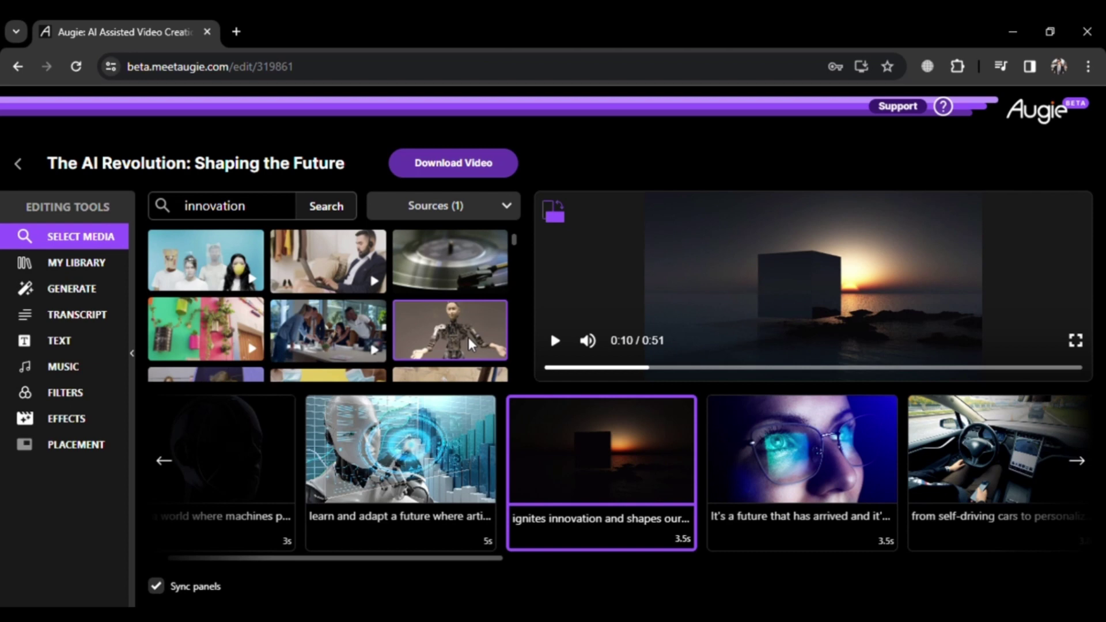
pyautogui.scroll(-2, 492, 331)
pyautogui.scroll(-2, 494, 331)
pyautogui.scroll(1, 494, 331)
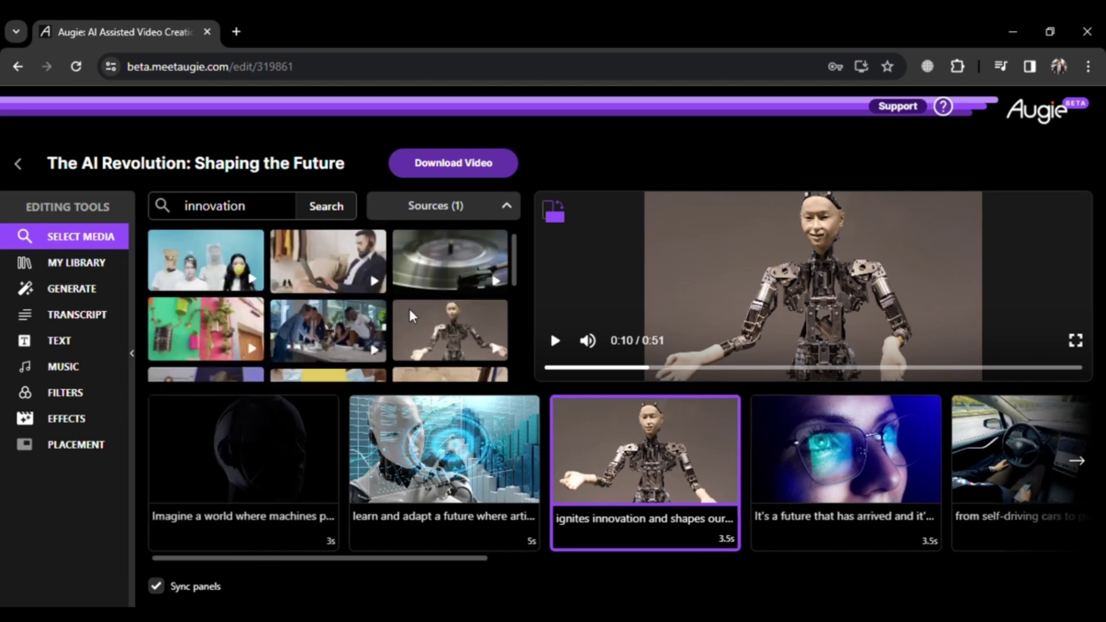
# Generate a new clip from the 'robotic machine' prompt.
pyautogui.click(422, 206)
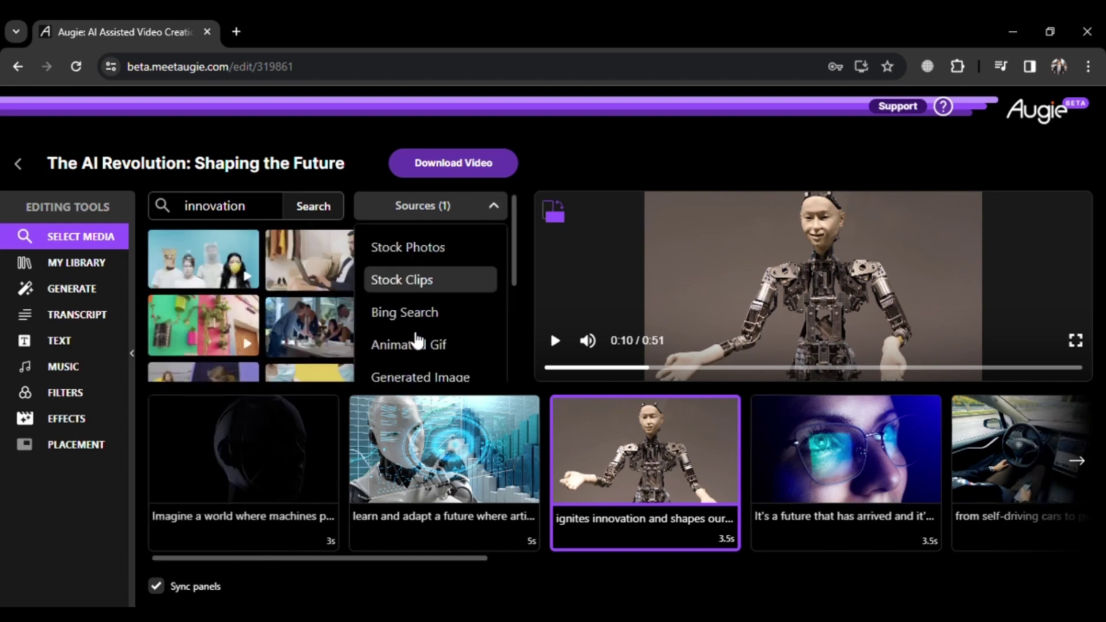
pyautogui.click(85, 299)
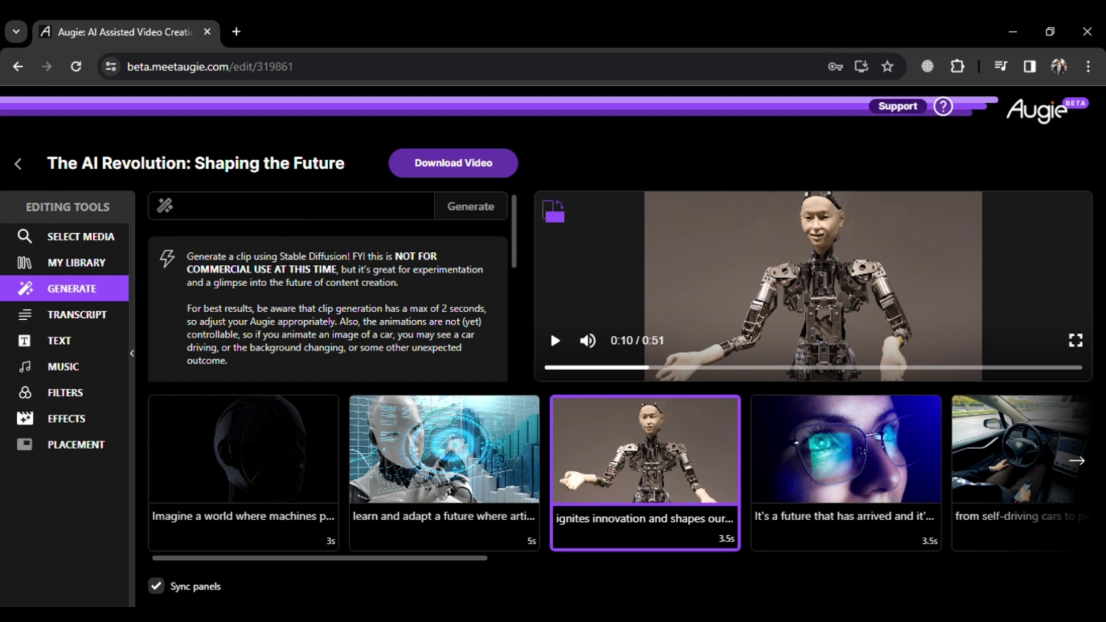
pyautogui.write('robotic machine')
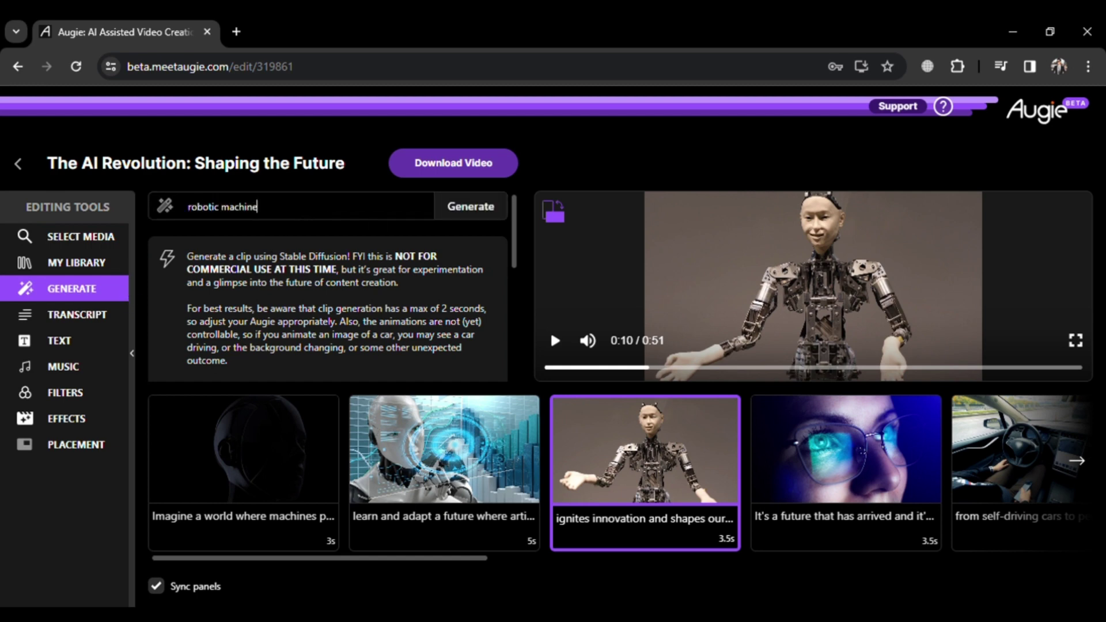
pyautogui.click(467, 202)
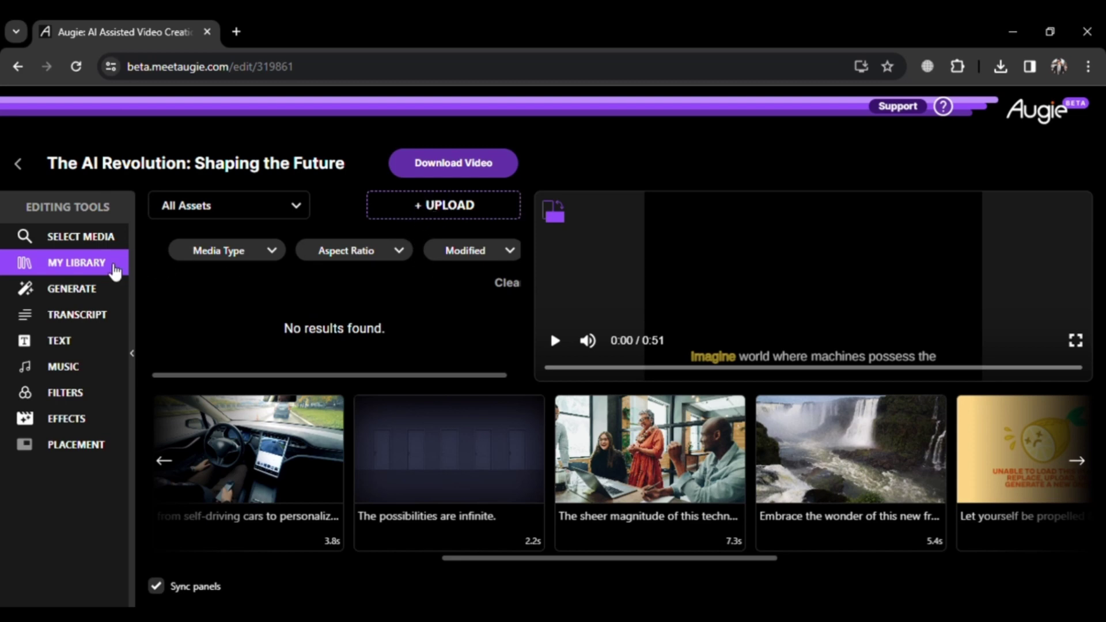
# Upload the robot image from the computer for the third scene.
pyautogui.click(426, 213)
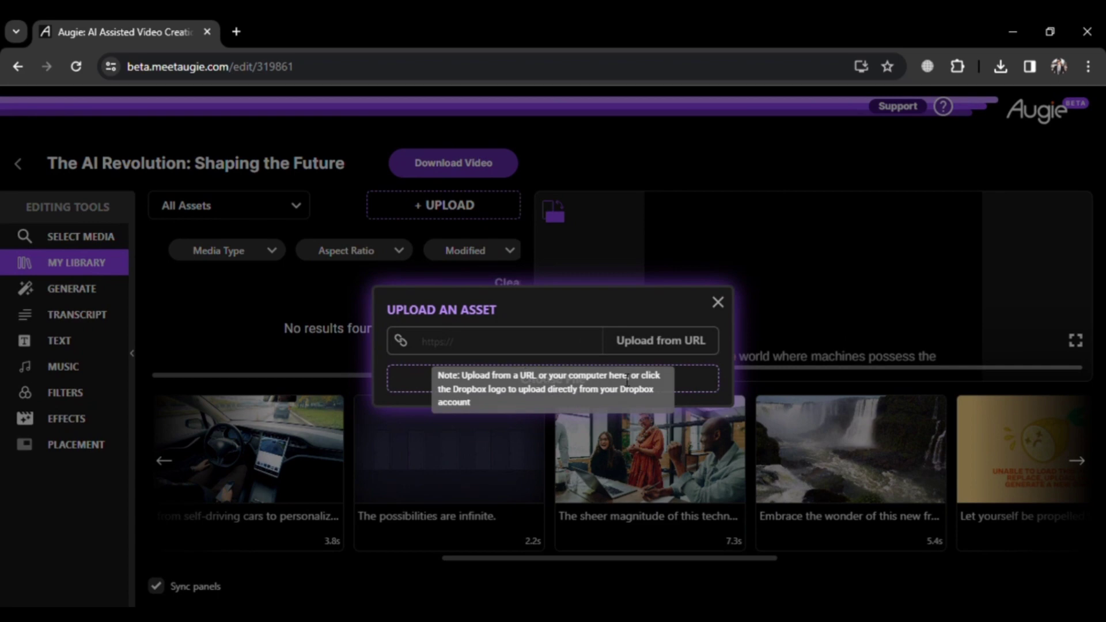
pyautogui.click(652, 377)
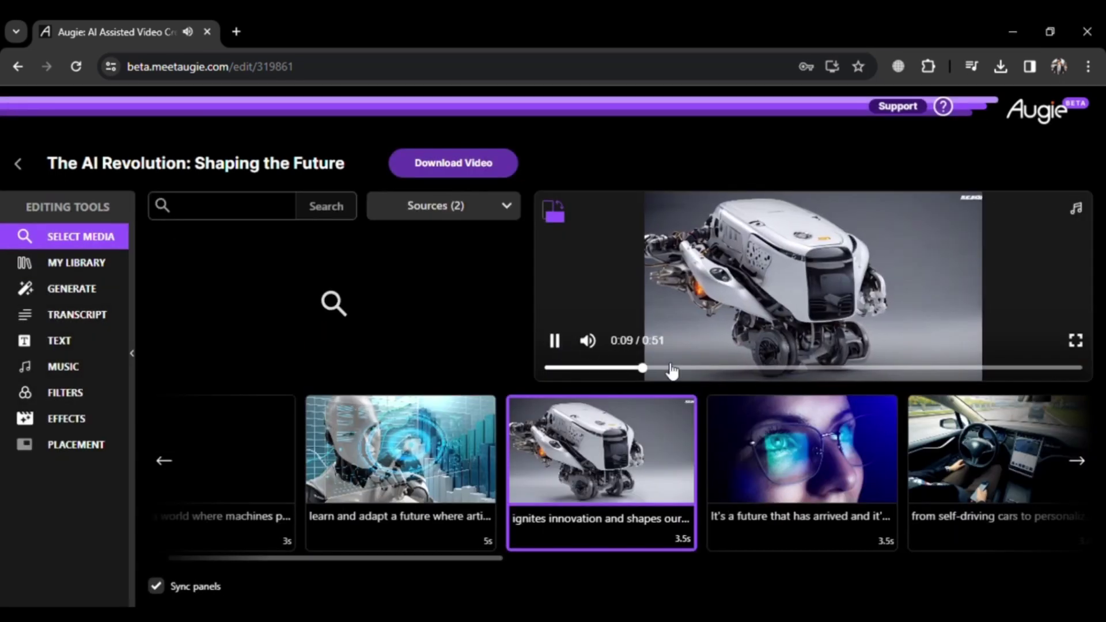
# Pause the preview, select the robotic vehicle scene, and exclude stock photos from its media sources.
pyautogui.click(556, 342)
pyautogui.click(471, 442)
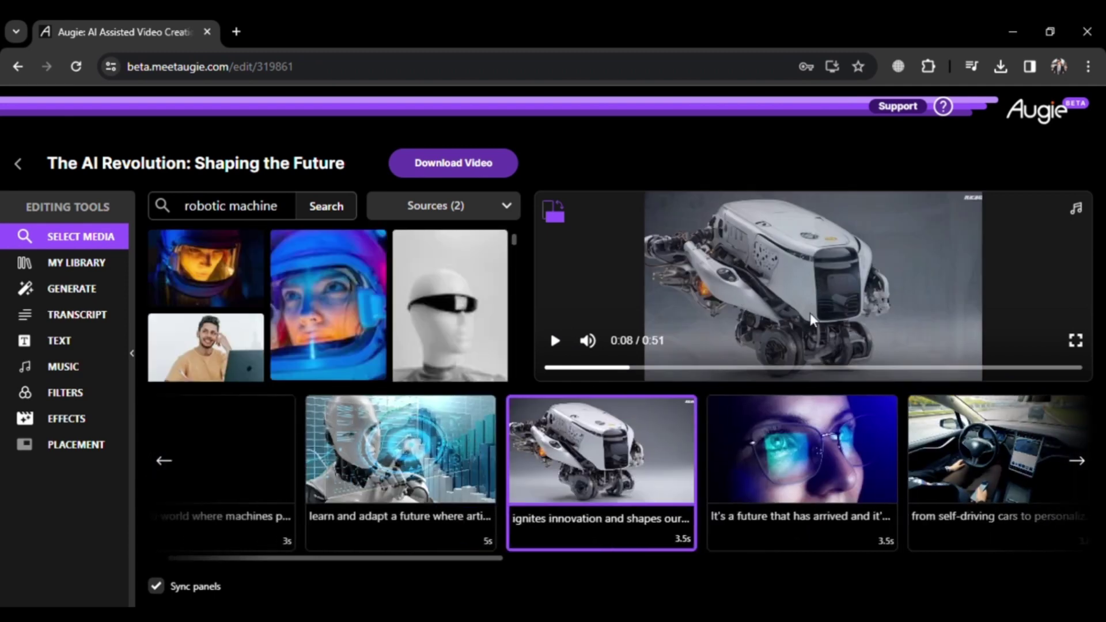
pyautogui.click(430, 204)
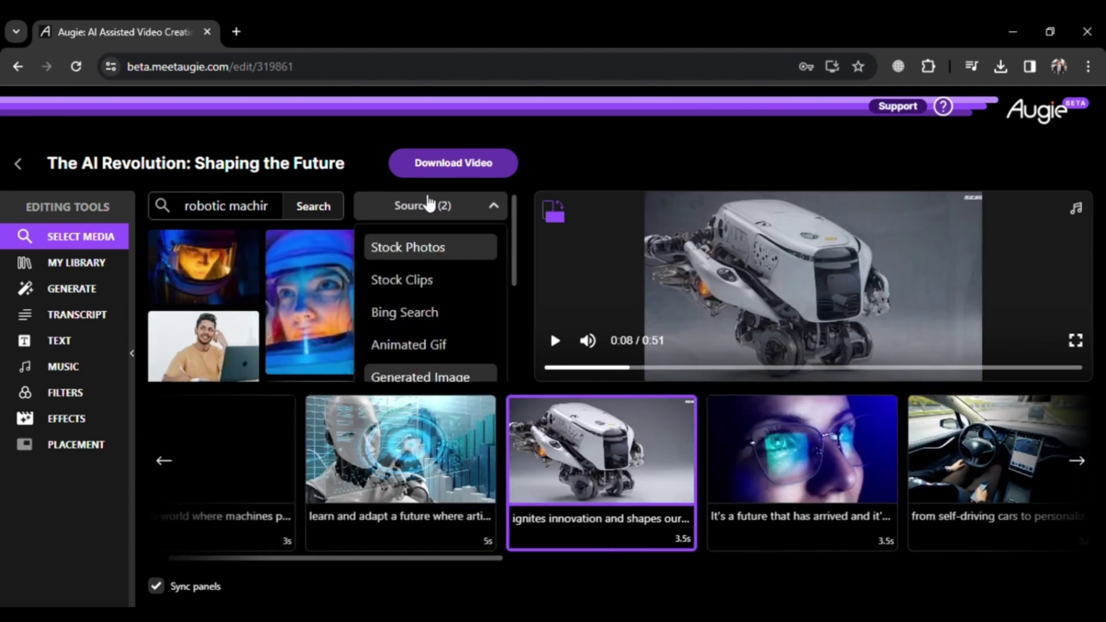
pyautogui.click(441, 256)
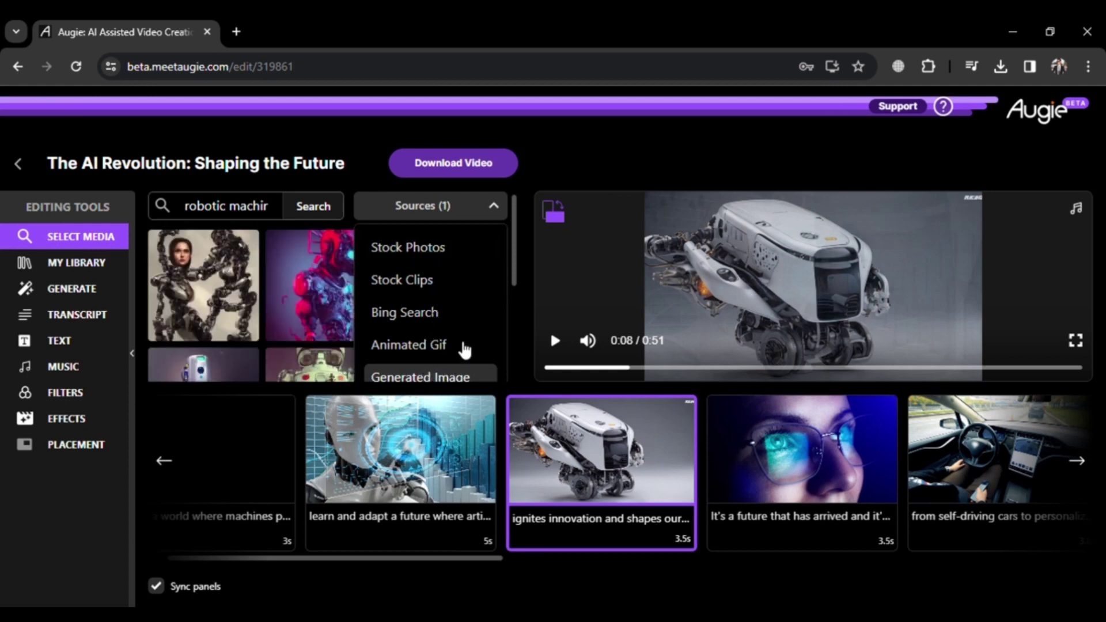
pyautogui.click(444, 206)
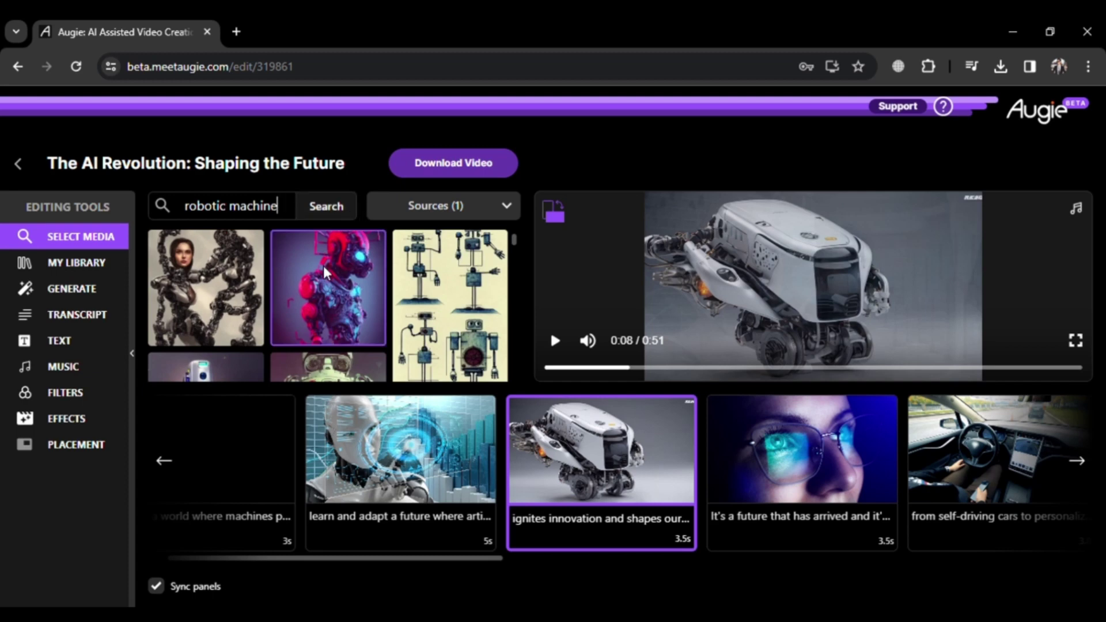
pyautogui.scroll(-2, 323, 267)
pyautogui.scroll(-2, 323, 267)
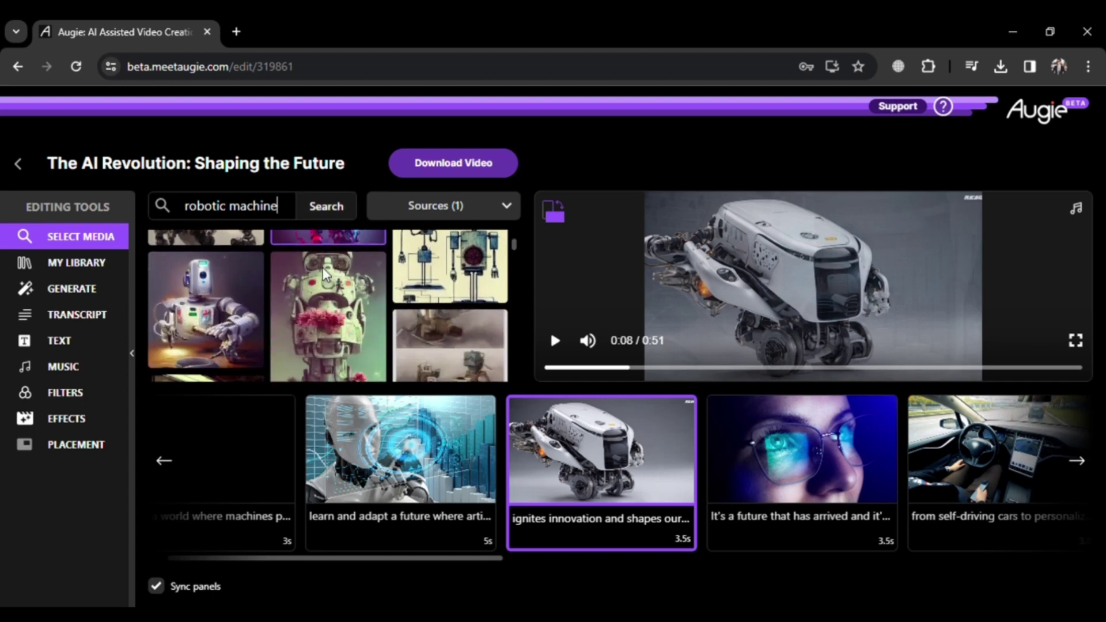
pyautogui.scroll(-2, 323, 267)
pyautogui.scroll(-2, 322, 267)
pyautogui.scroll(-2, 322, 267)
pyautogui.scroll(-2, 322, 266)
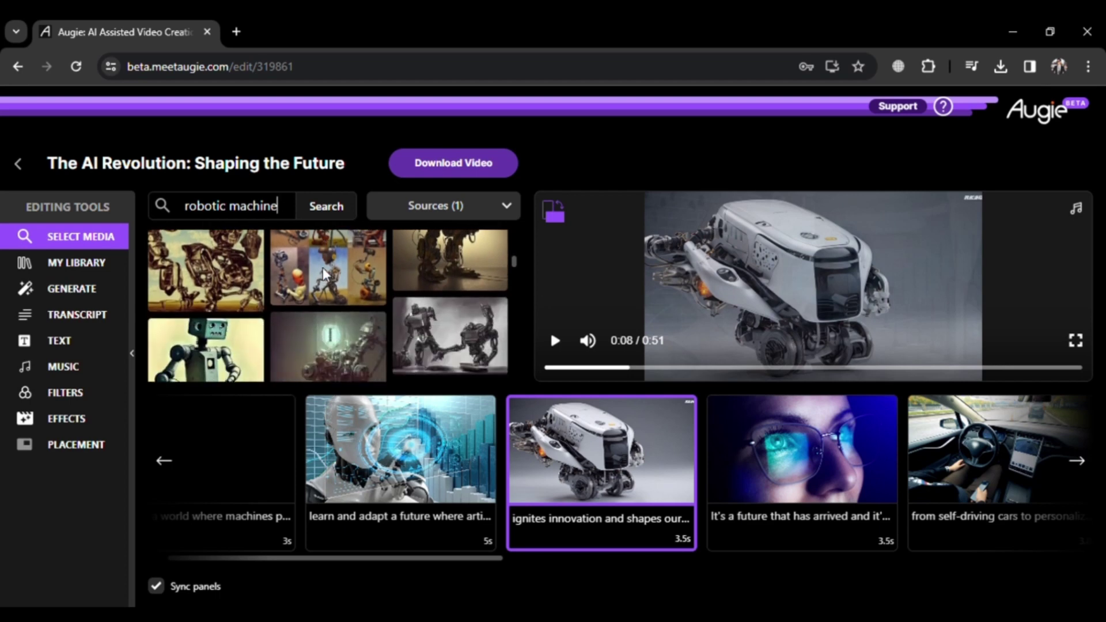
pyautogui.scroll(-2, 322, 267)
pyautogui.scroll(-1, 323, 266)
pyautogui.scroll(-2, 323, 268)
pyautogui.scroll(-2, 322, 267)
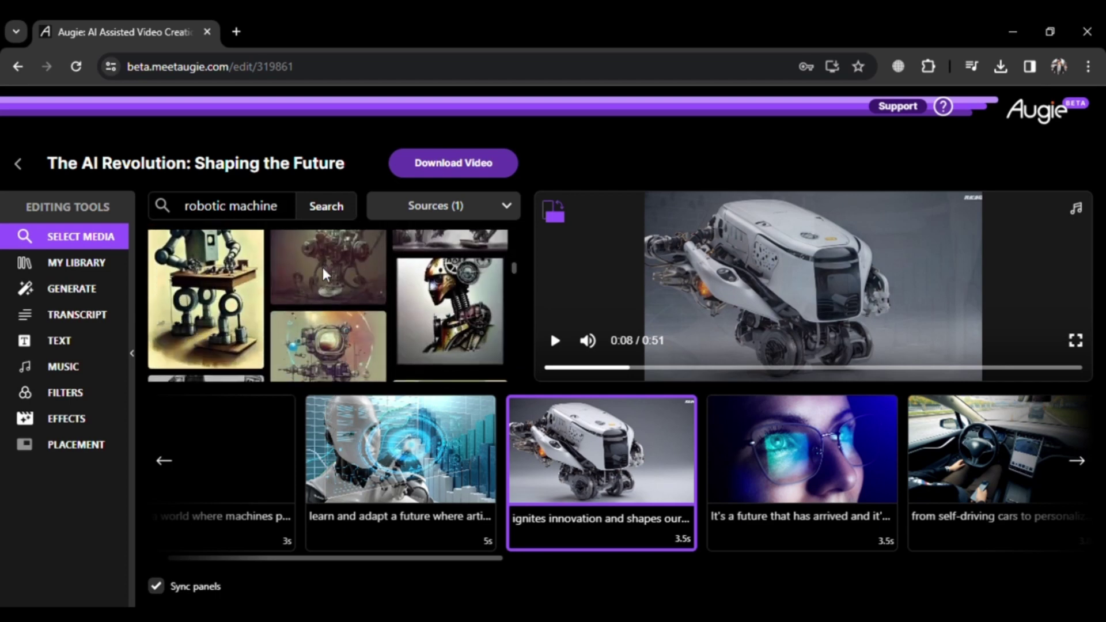
pyautogui.scroll(-2, 322, 267)
pyautogui.scroll(-1, 323, 267)
pyautogui.scroll(-2, 322, 267)
pyautogui.scroll(-2, 322, 266)
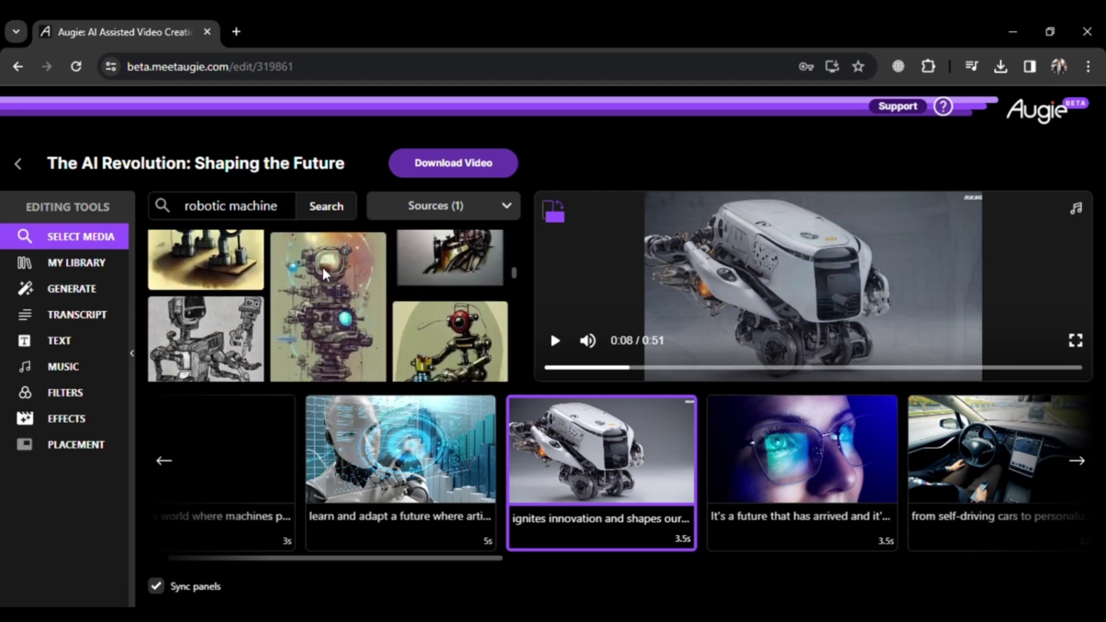
pyautogui.scroll(-2, 322, 267)
pyautogui.scroll(-2, 322, 267)
pyautogui.scroll(-2, 322, 267)
pyautogui.scroll(-2, 324, 271)
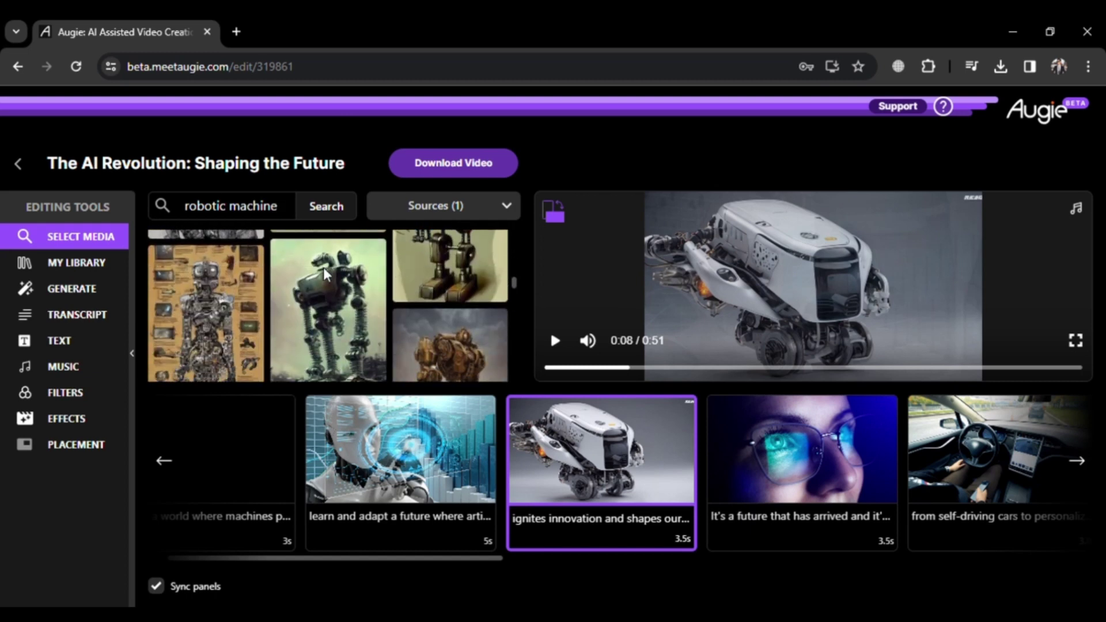
pyautogui.scroll(-2, 396, 304)
pyautogui.scroll(-2, 399, 310)
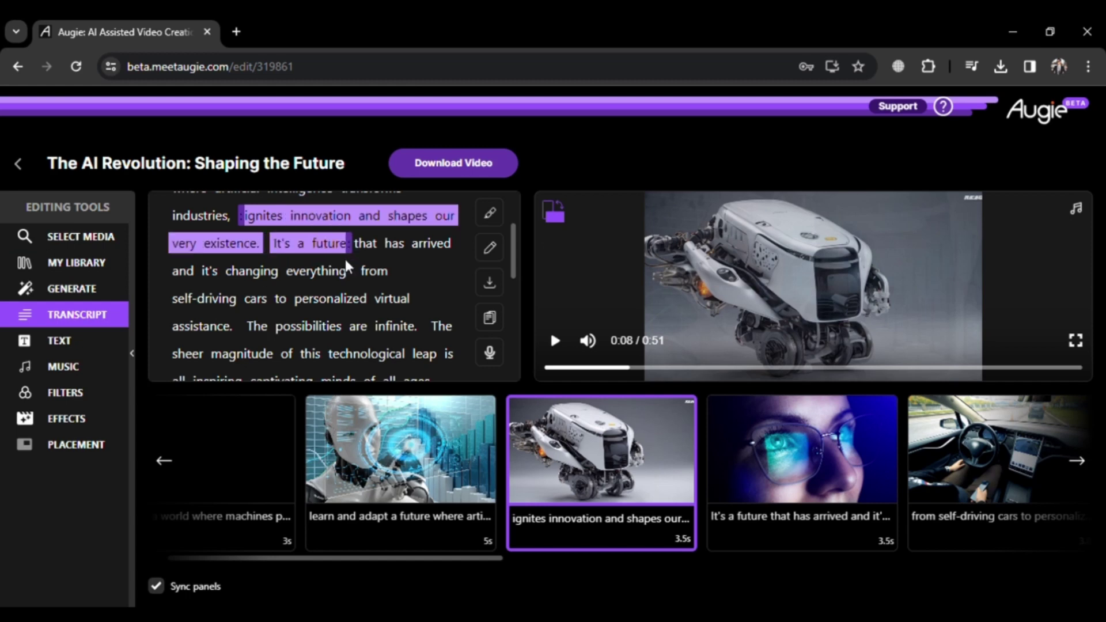
# Open the Text tools to reach the closed caption and added text settings.
pyautogui.click(79, 342)
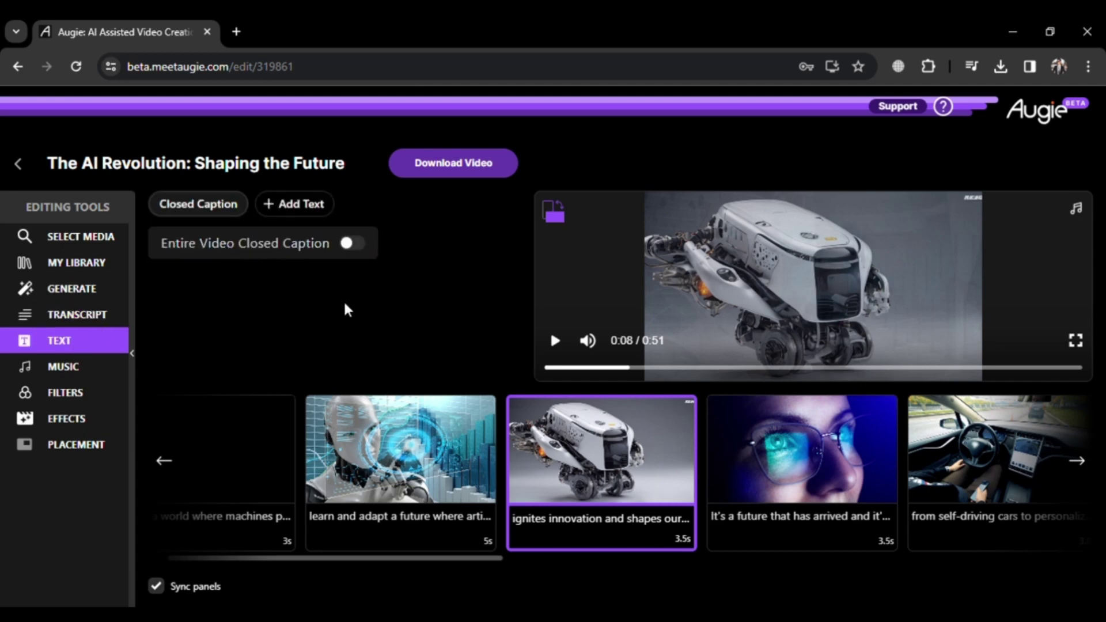
# Turn on whole-video closed captions with white text in the Arimo font.
pyautogui.click(353, 244)
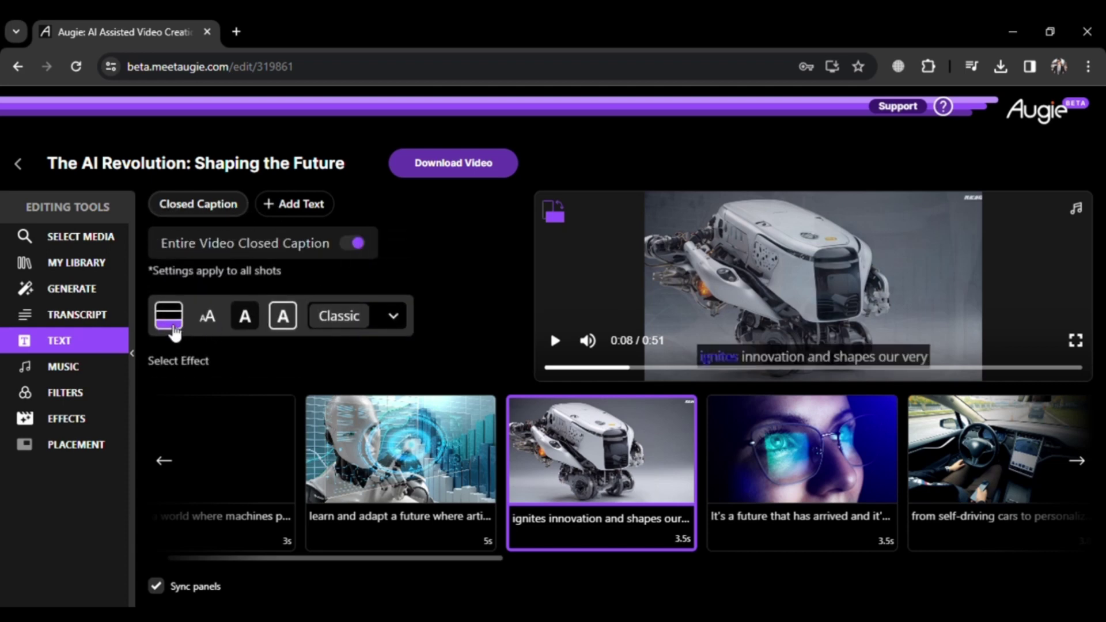
pyautogui.click(175, 329)
pyautogui.click(217, 323)
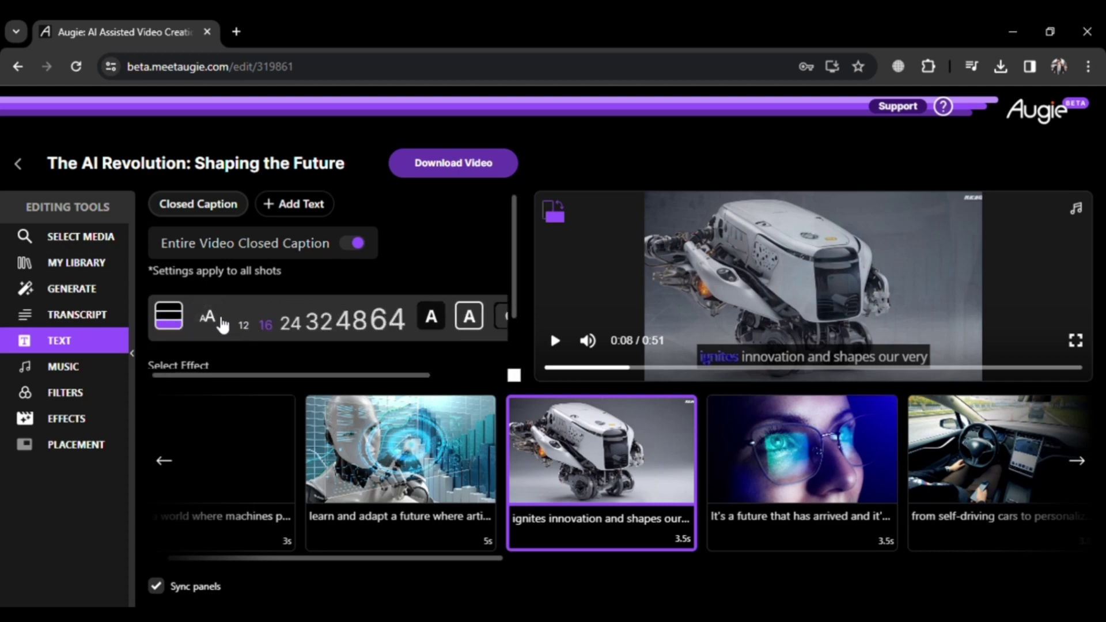
pyautogui.click(216, 320)
pyautogui.click(432, 342)
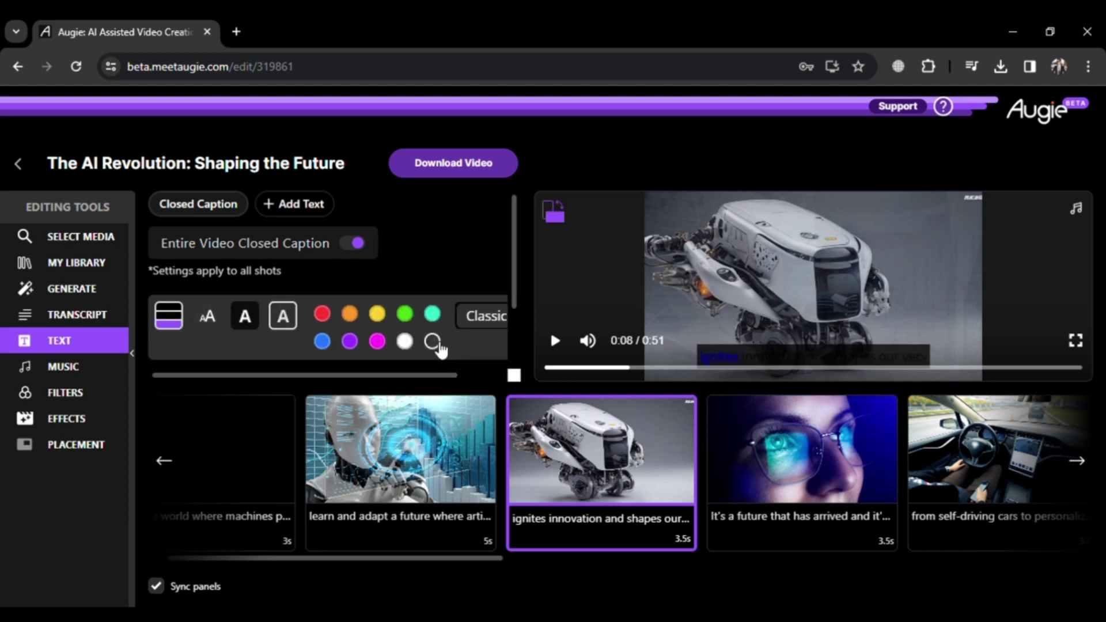
pyautogui.click(404, 344)
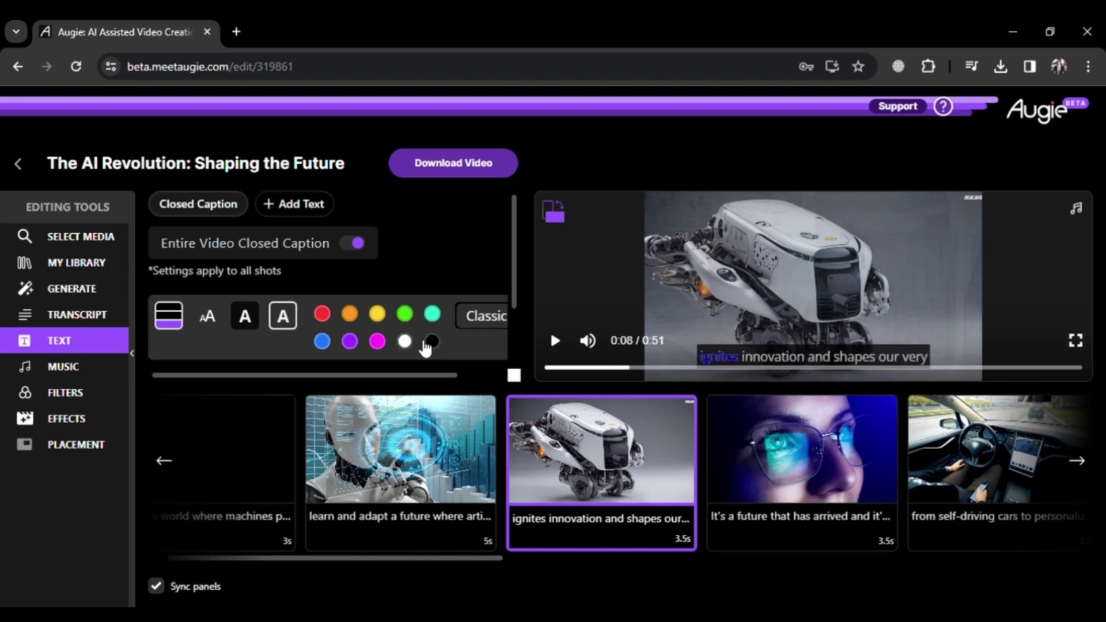
pyautogui.click(482, 325)
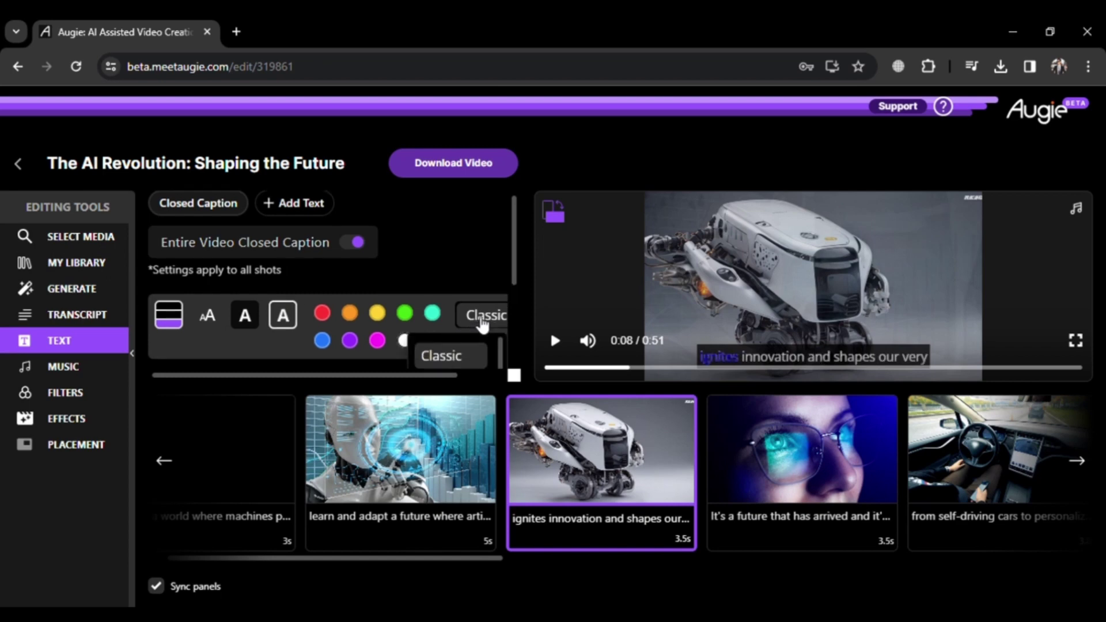
pyautogui.moveTo(515, 264)
pyautogui.mouseDown()
pyautogui.moveTo(518, 323)
pyautogui.moveTo(501, 322)
pyautogui.mouseUp()
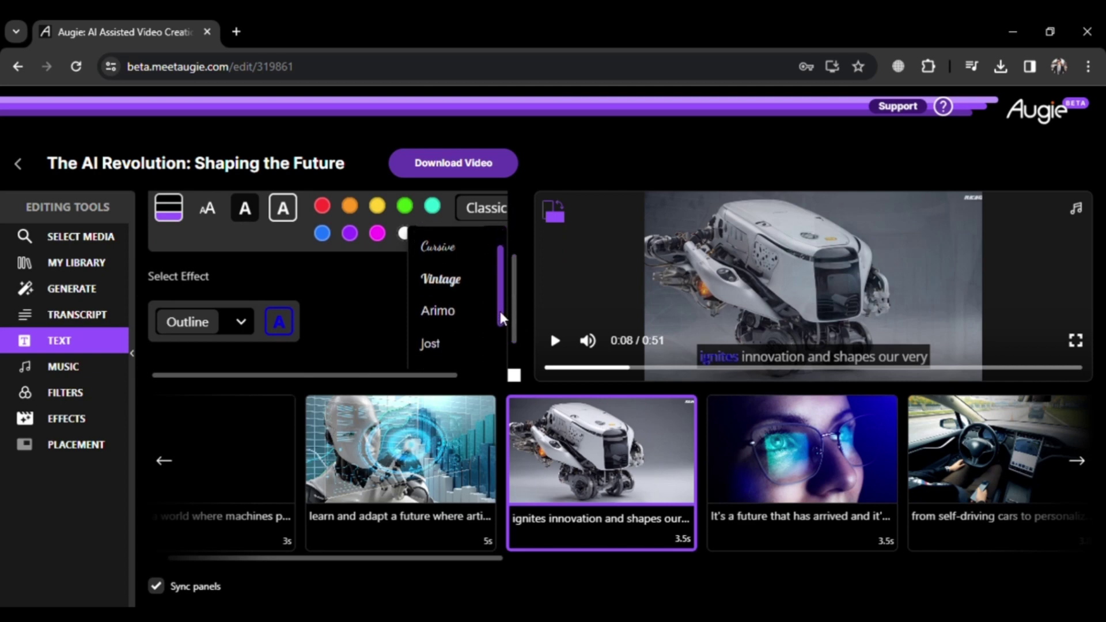
pyautogui.click(497, 328)
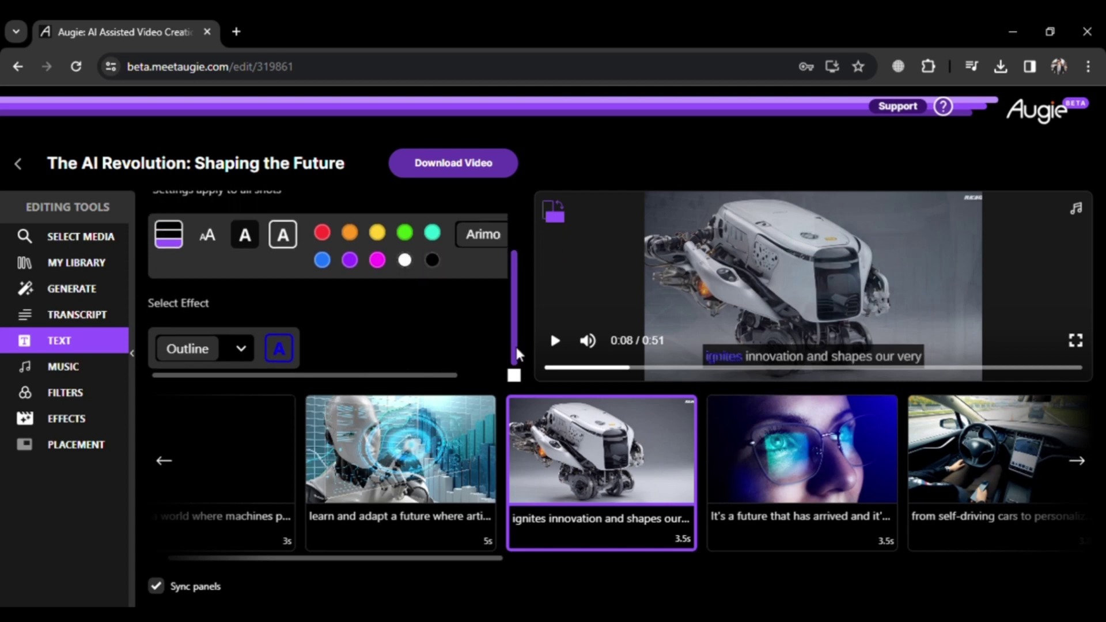
# Give the captions a yellow Hollow effect and bring up the music tracks.
pyautogui.click(255, 354)
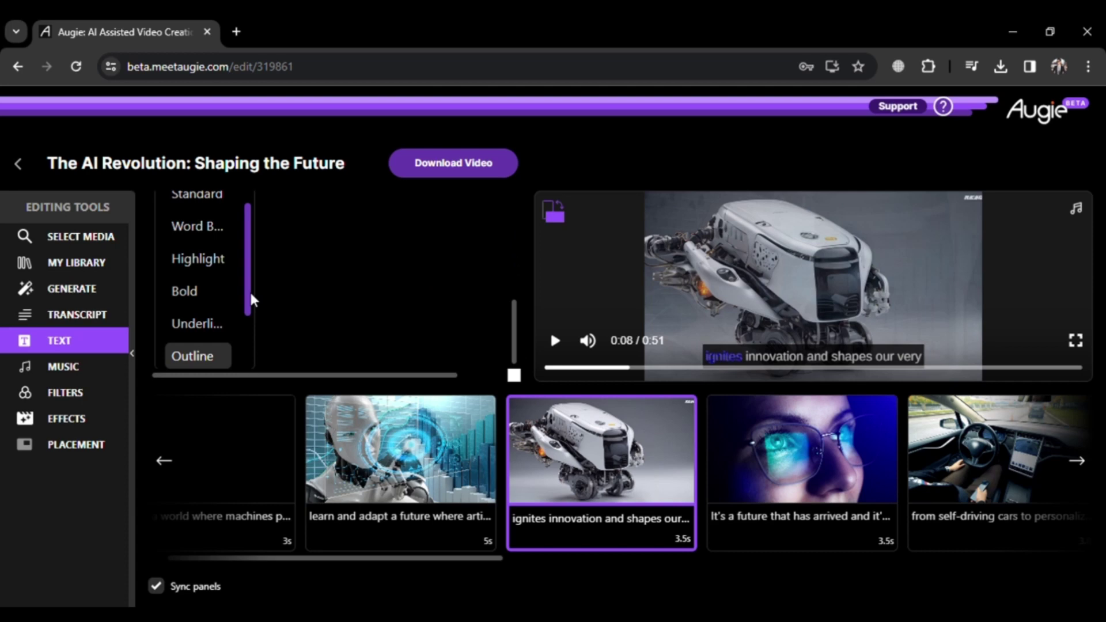
pyautogui.moveTo(248, 291); pyautogui.dragTo(250, 311)
pyautogui.click(192, 354)
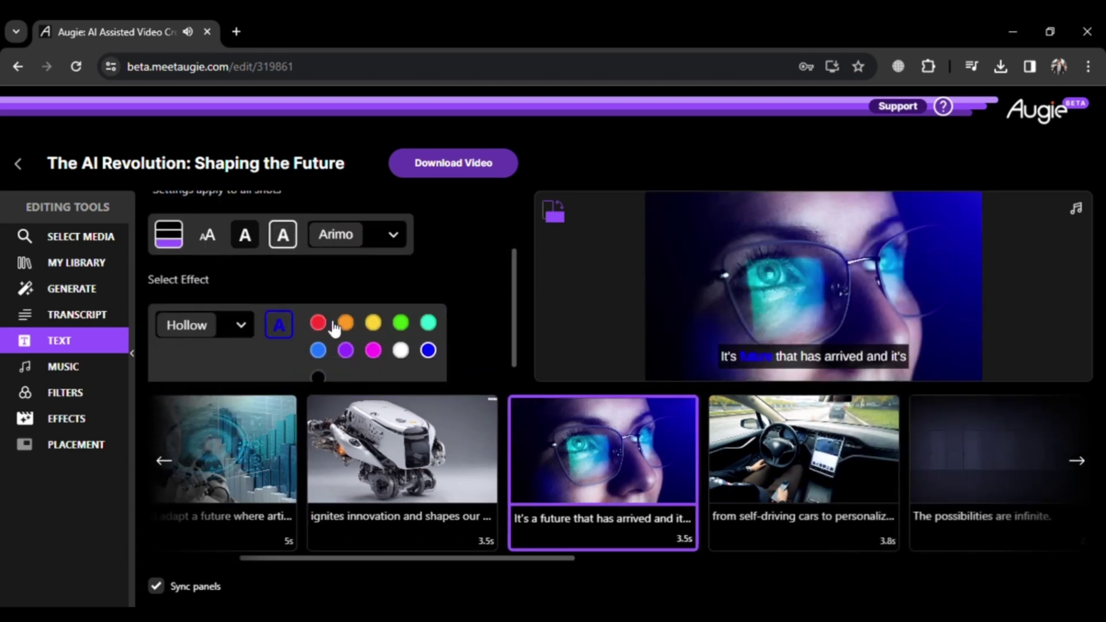
pyautogui.click(373, 323)
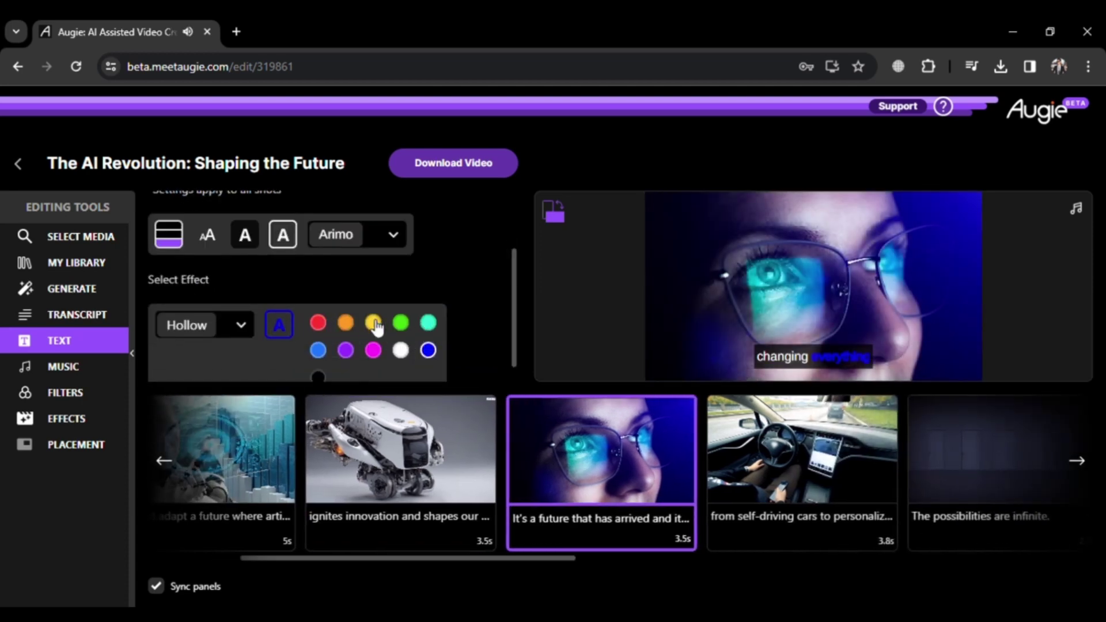
pyautogui.click(110, 370)
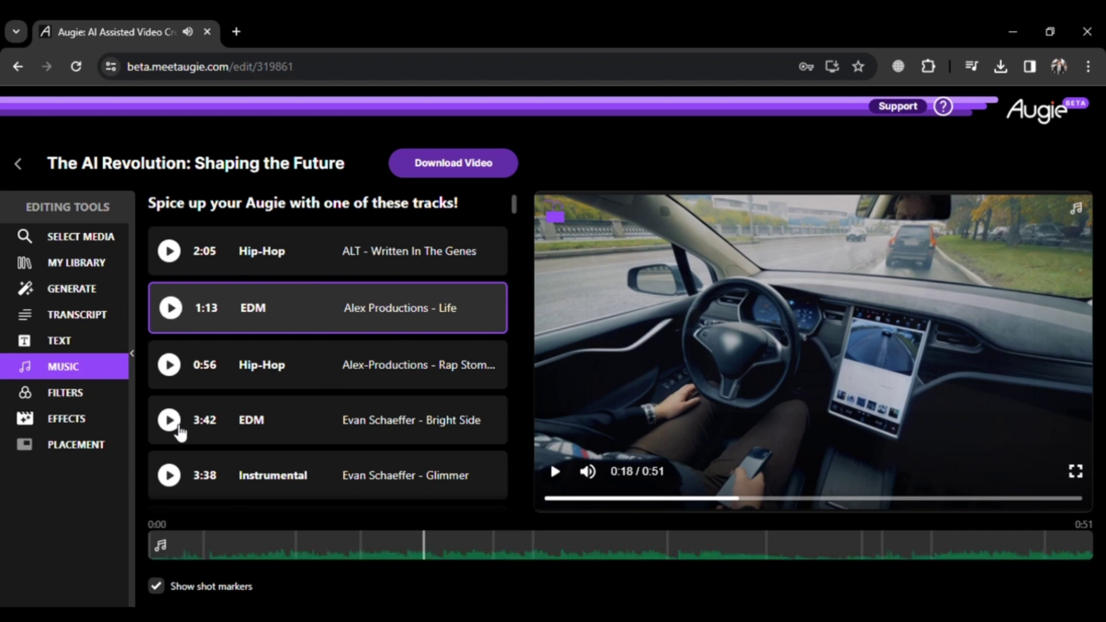
# Preview and then stop the Alex Productions 'Life' music track.
pyautogui.click(170, 421)
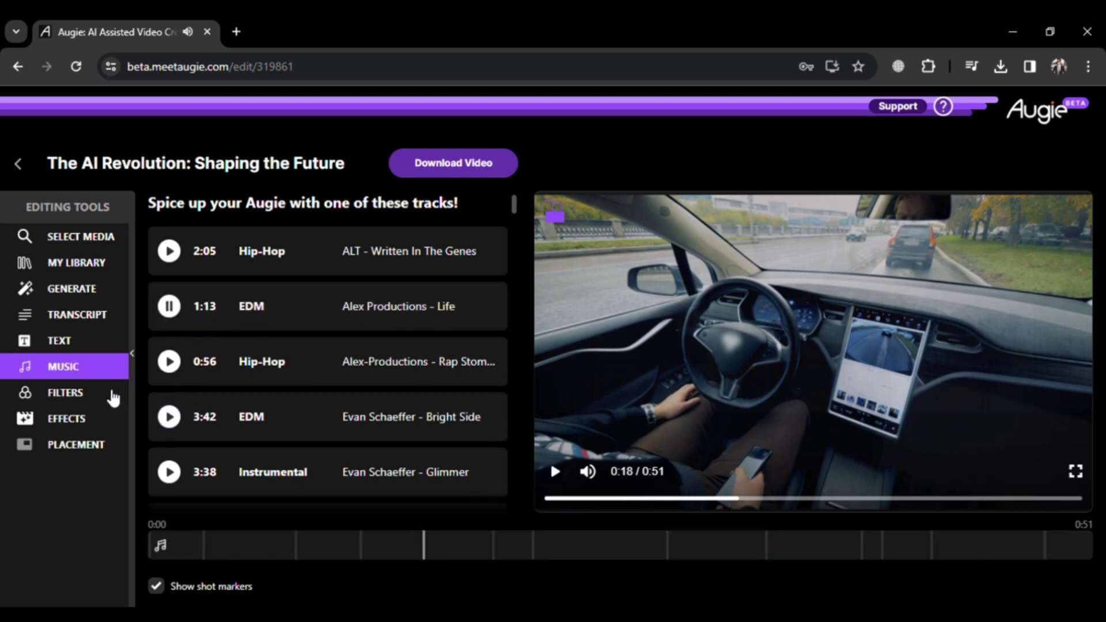
pyautogui.click(170, 306)
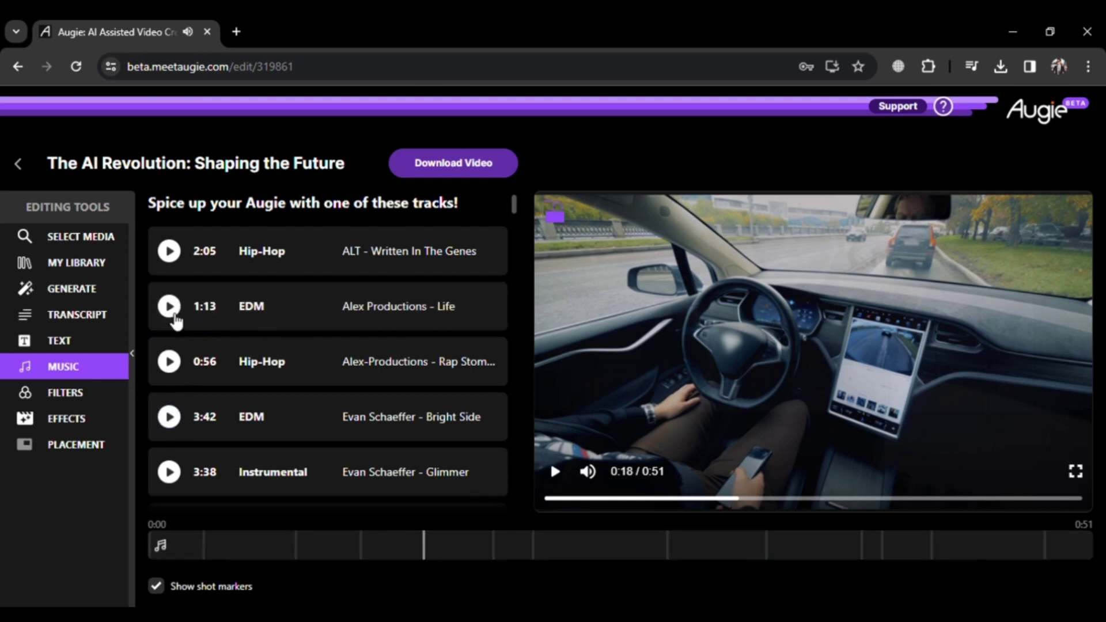
pyautogui.click(87, 394)
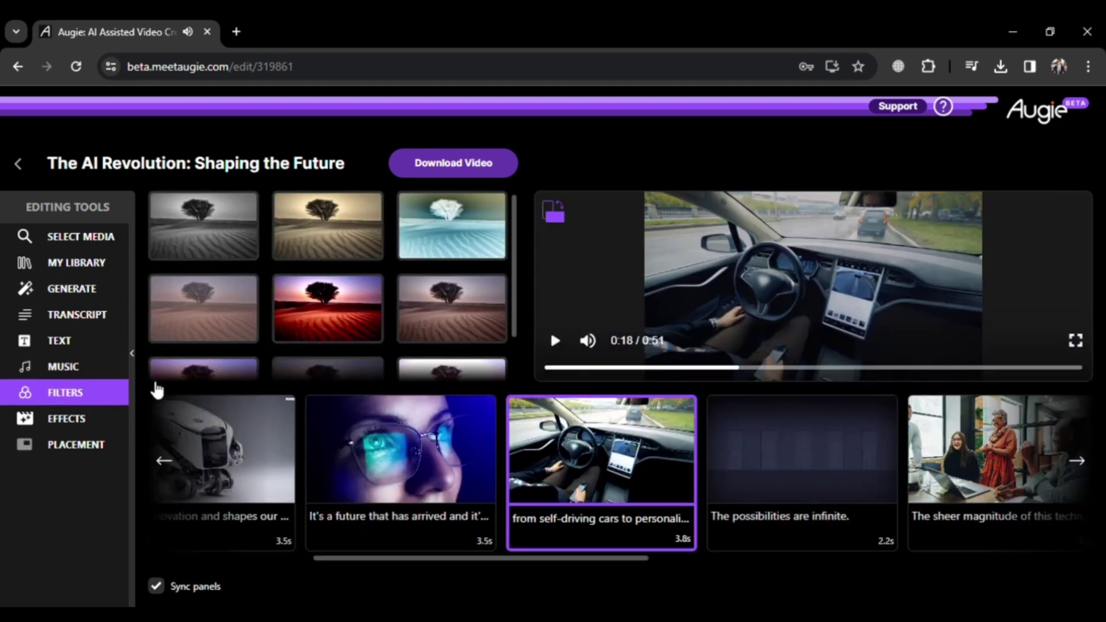
# Set the shot to Resize Fill and start building the video for download.
pyautogui.click(89, 426)
pyautogui.click(248, 315)
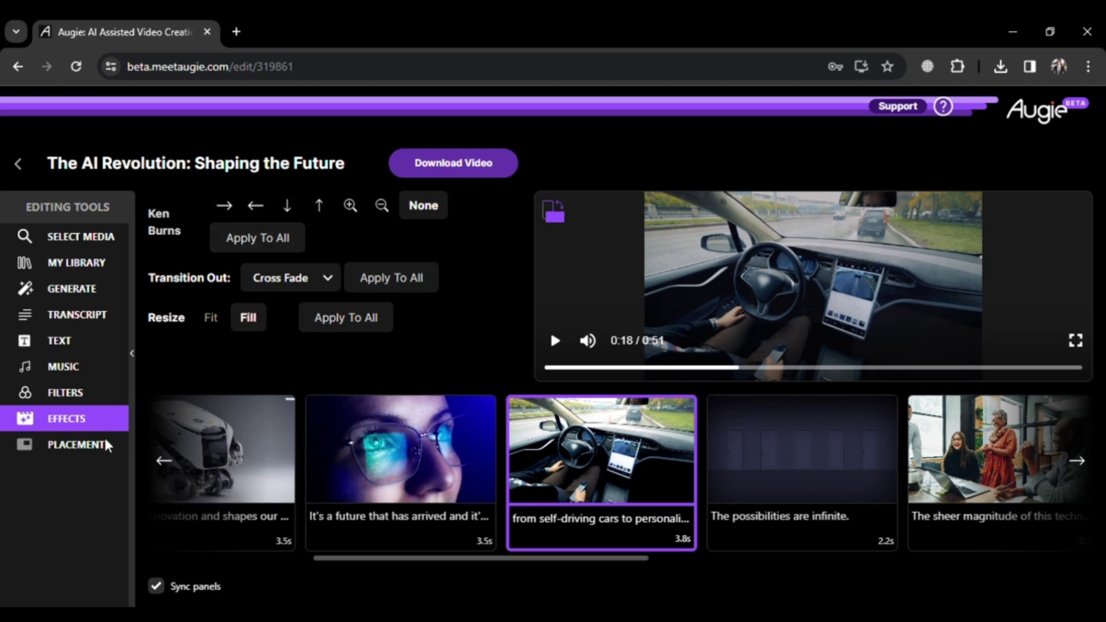
pyautogui.click(131, 353)
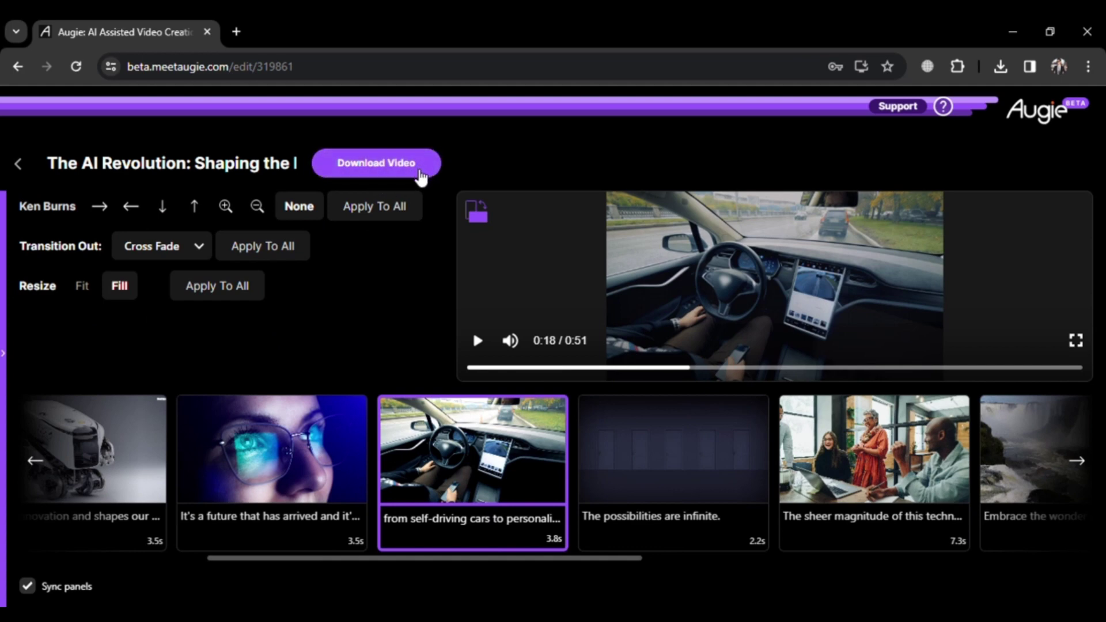
pyautogui.click(400, 177)
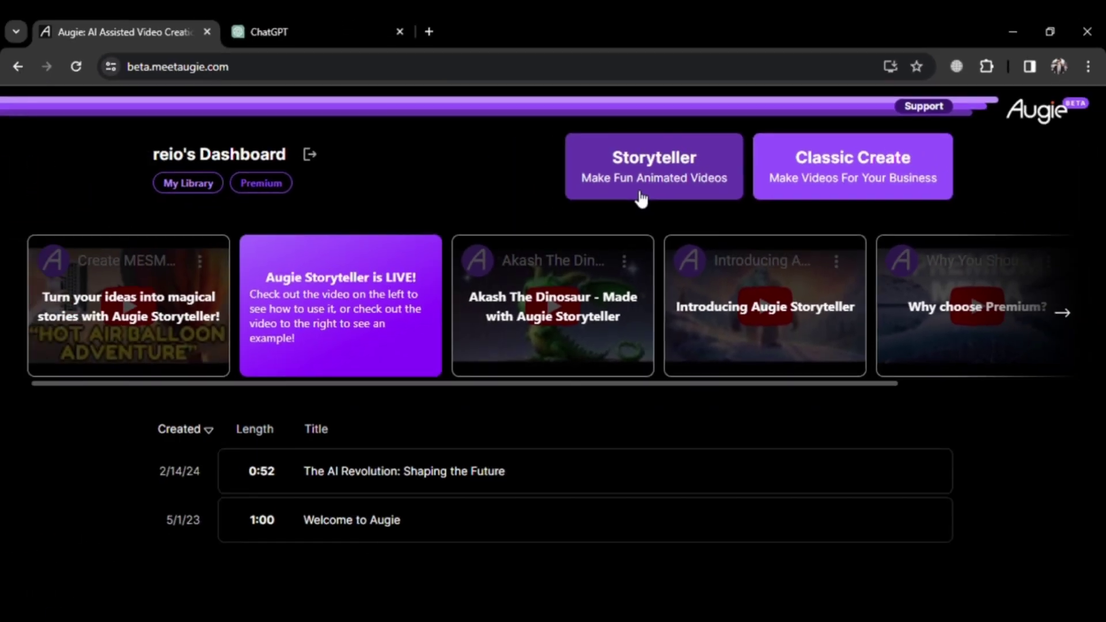
# Start a Storyteller video and generate a script about Max dreaming of being Spider-Man.
pyautogui.click(623, 258)
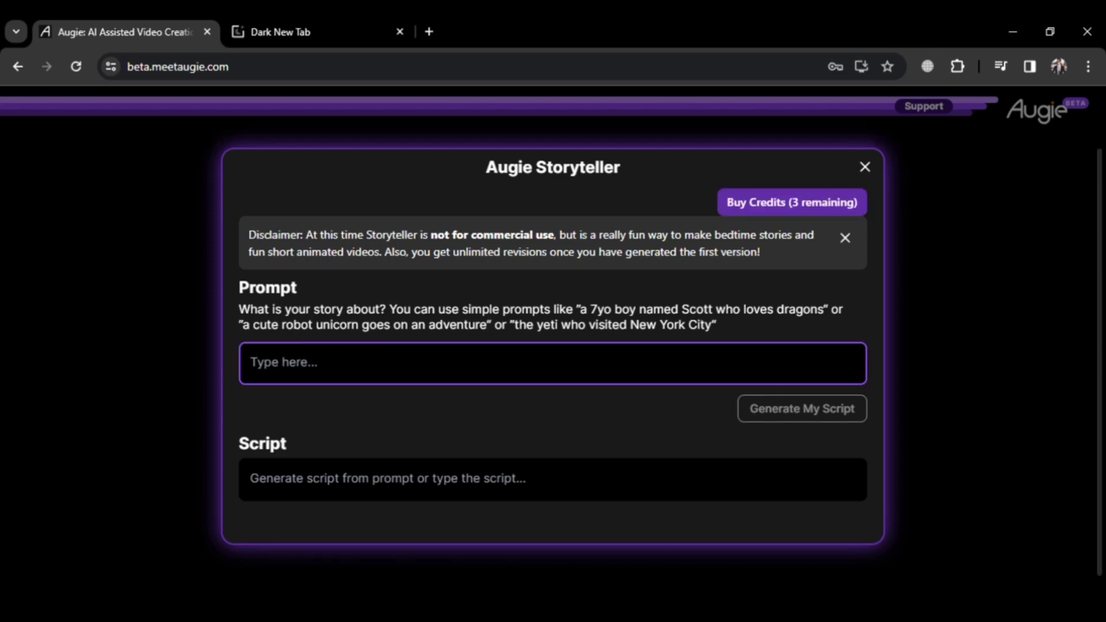
pyautogui.write('write an kids anima')
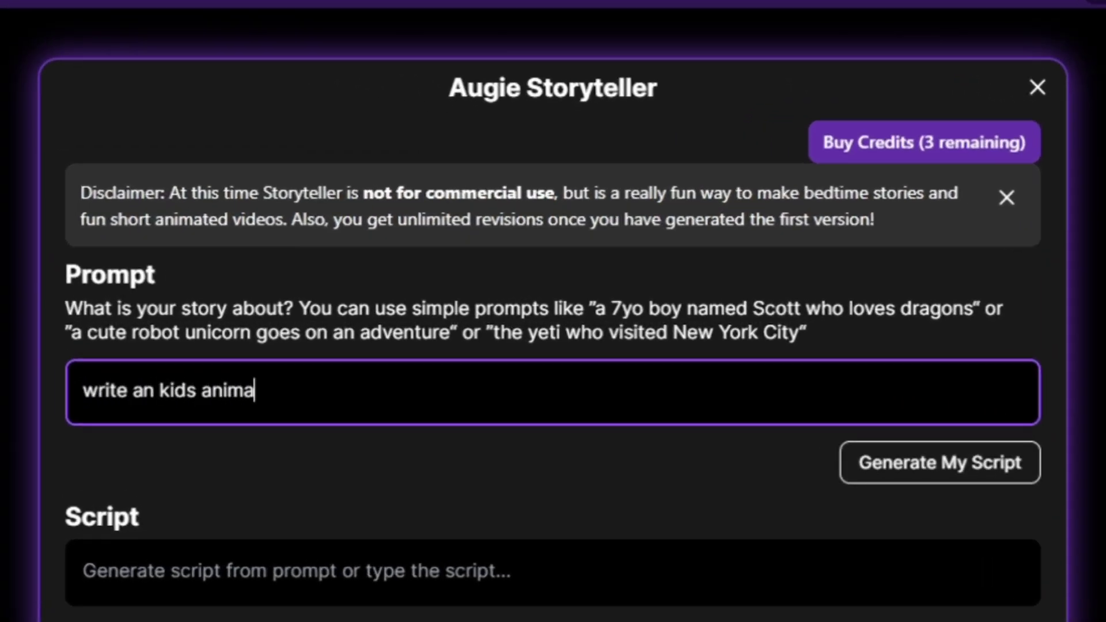
pyautogui.write('tion story about a boy who want to becoma')
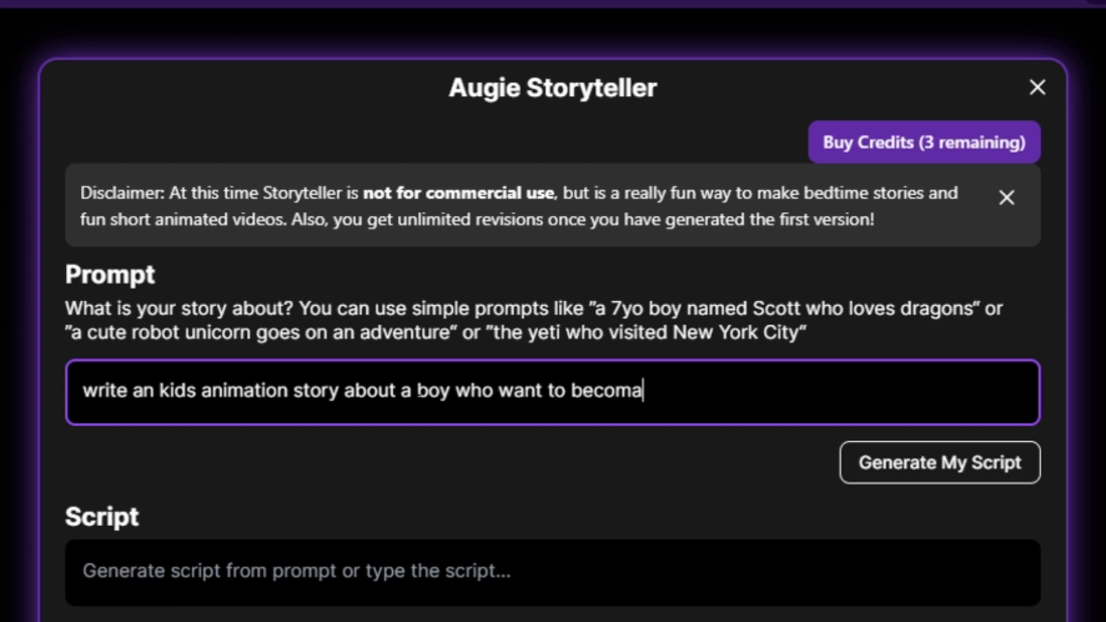
pyautogui.press('BackSpace')
pyautogui.write('e a spiderman')
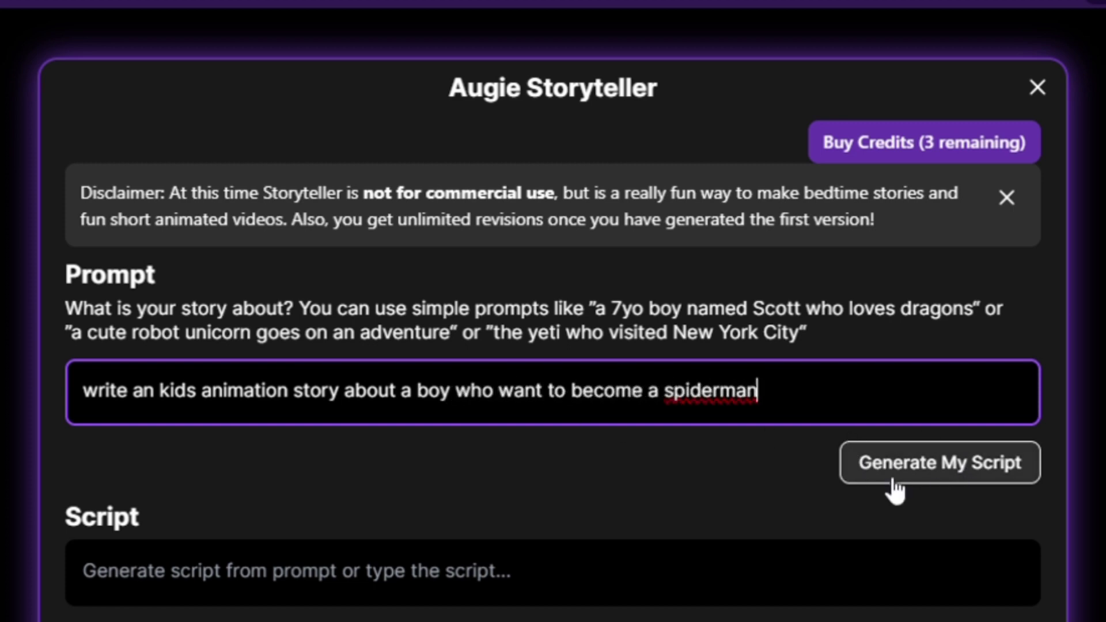
pyautogui.click(913, 464)
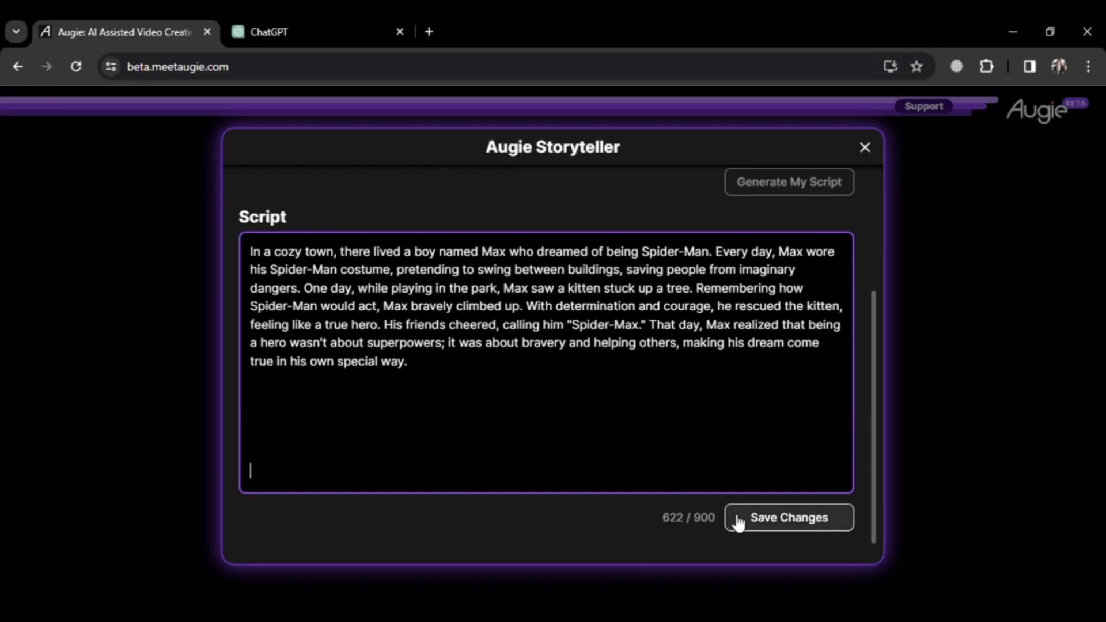
# Save the generated script and keep Charlotte as the narrator voice.
pyautogui.click(736, 522)
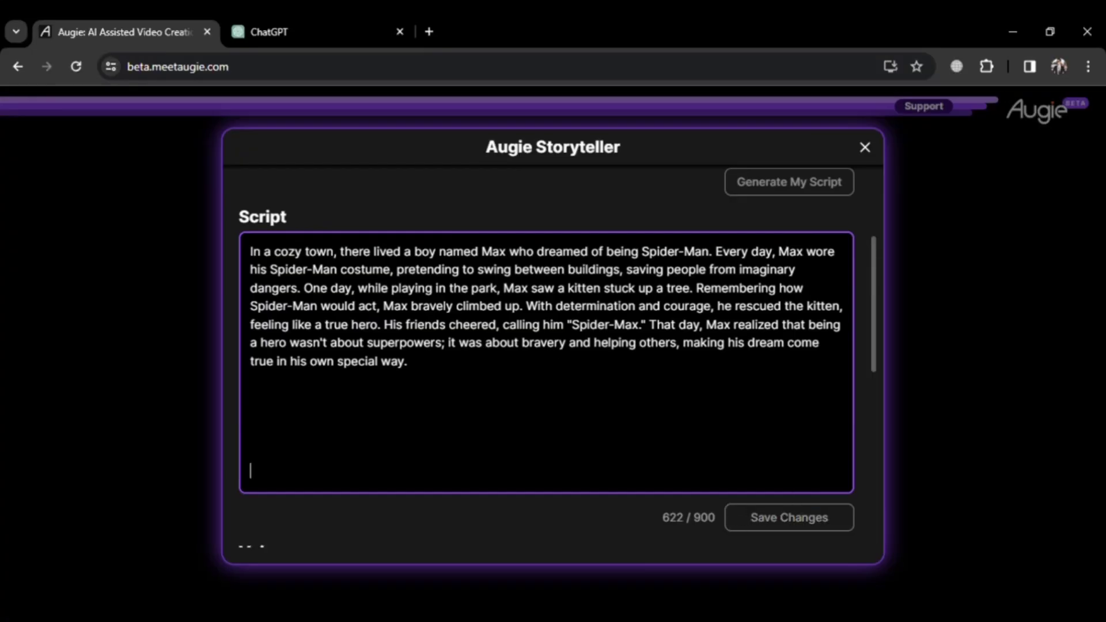
pyautogui.click(384, 424)
pyautogui.scroll(2, 371, 308)
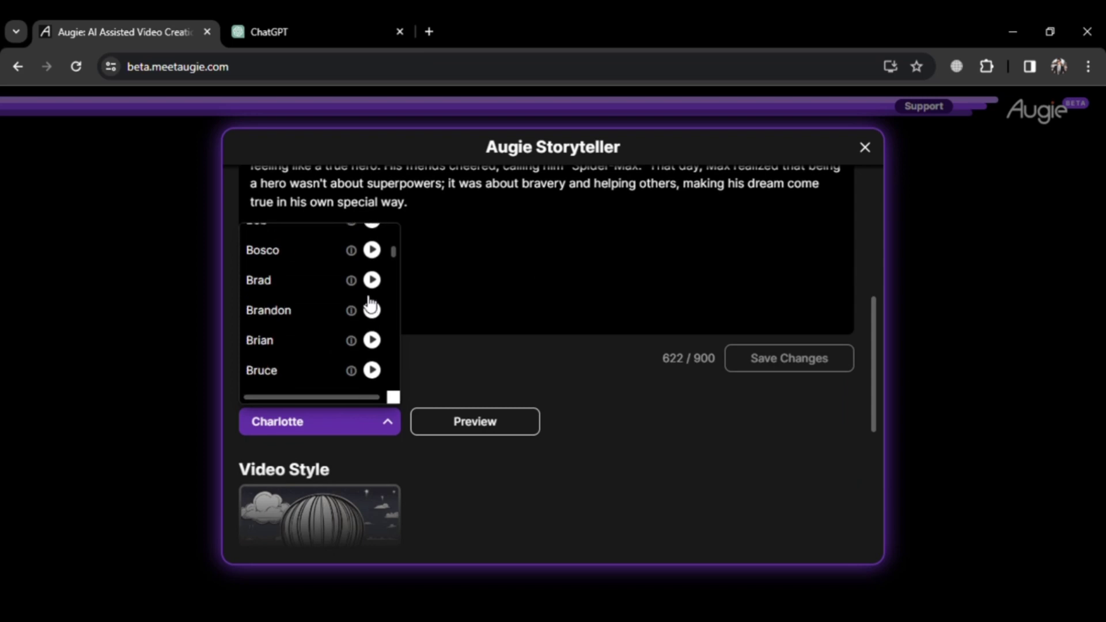
pyautogui.scroll(2, 370, 300)
pyautogui.scroll(2, 370, 300)
pyautogui.scroll(2, 369, 300)
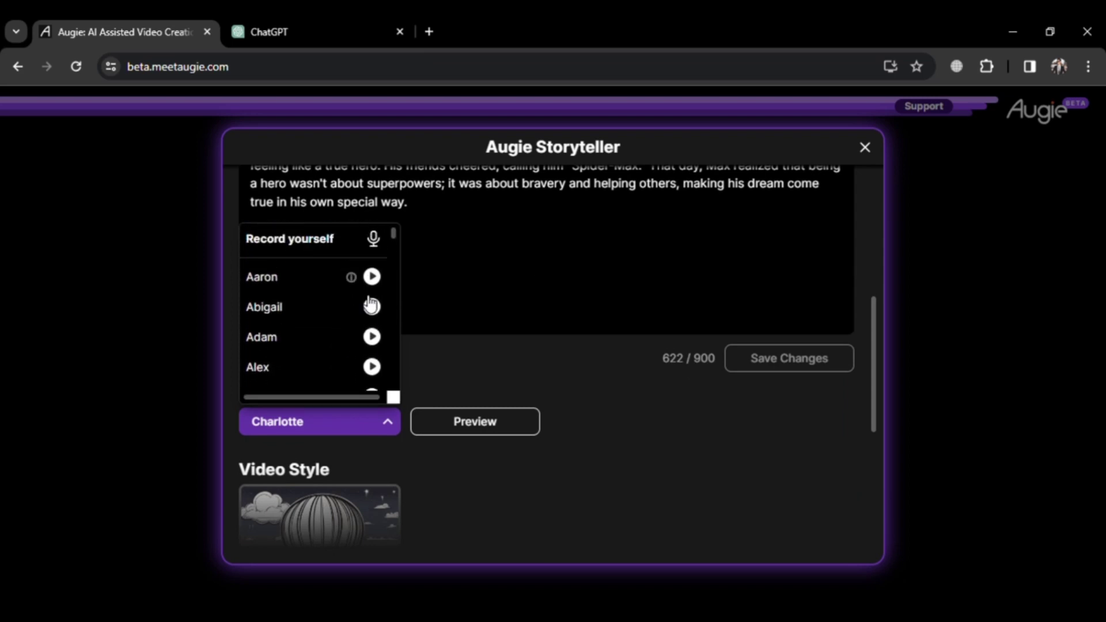
pyautogui.scroll(-3, 371, 300)
pyautogui.scroll(-2, 369, 300)
pyautogui.scroll(-5, 371, 297)
pyautogui.scroll(-2, 370, 303)
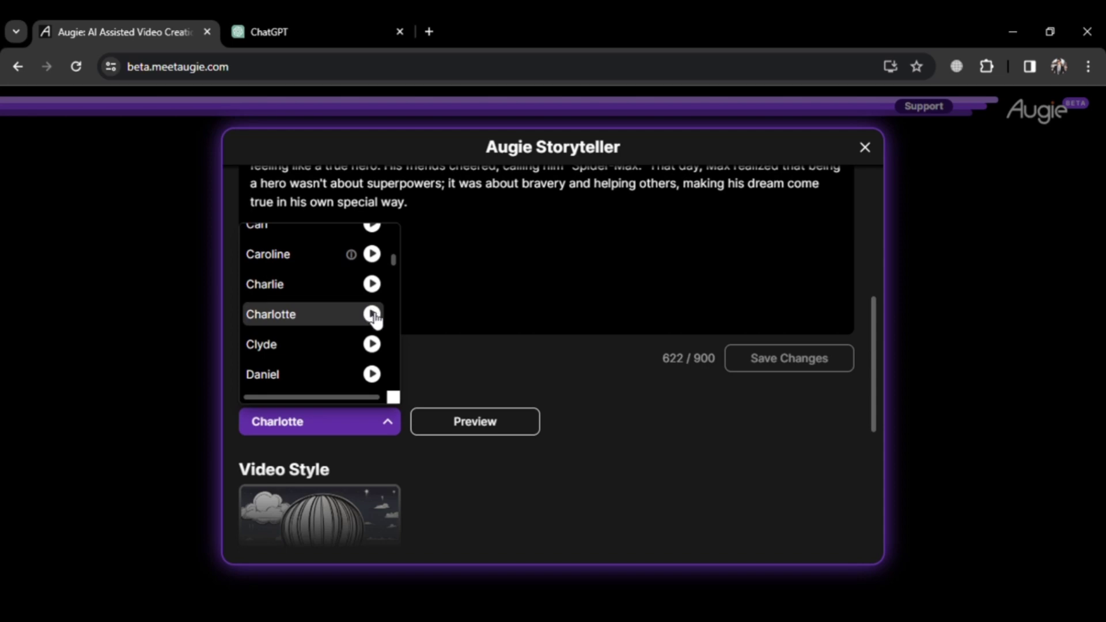
pyautogui.click(373, 317)
pyautogui.scroll(-5, 447, 426)
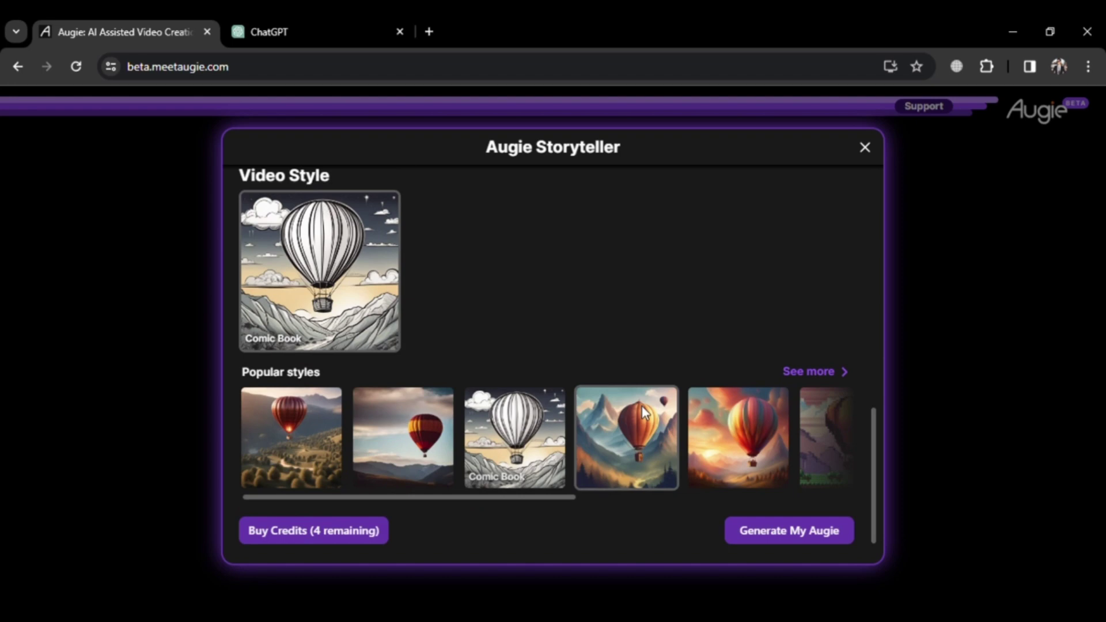
# Choose the Anime style and generate 'Spider Max: Bravery and Heroism', confirming the credit.
pyautogui.click(806, 373)
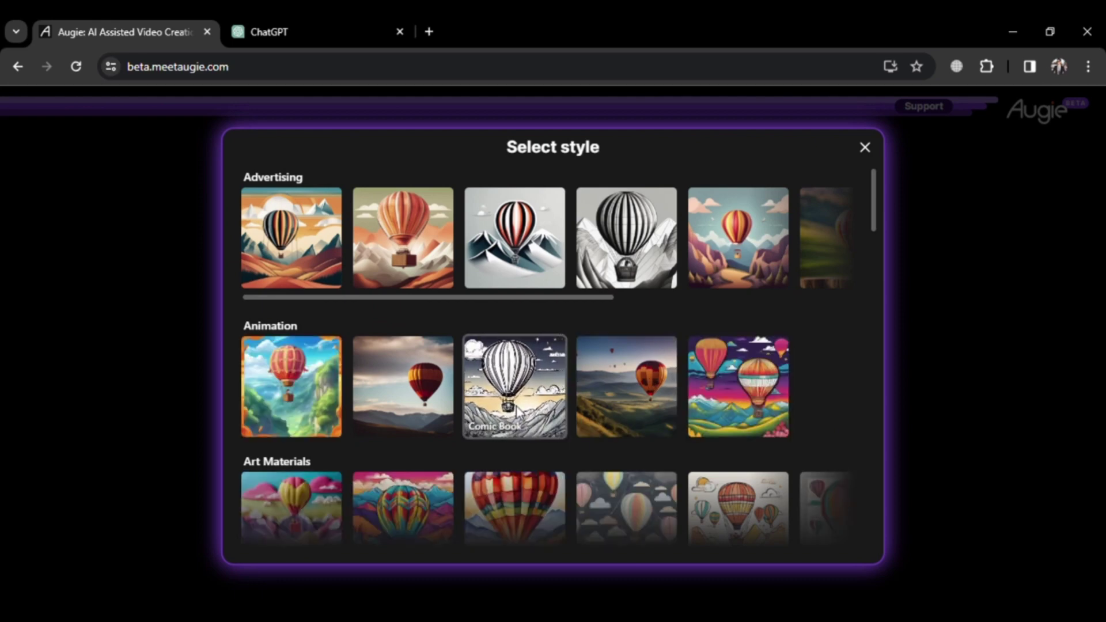
pyautogui.click(297, 408)
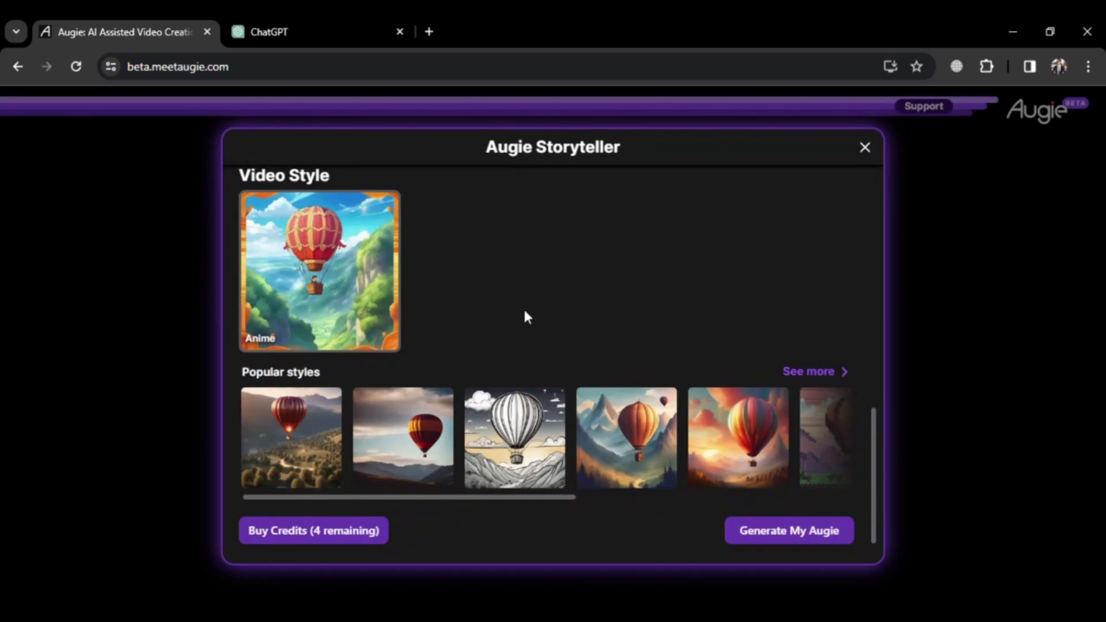
pyautogui.click(789, 533)
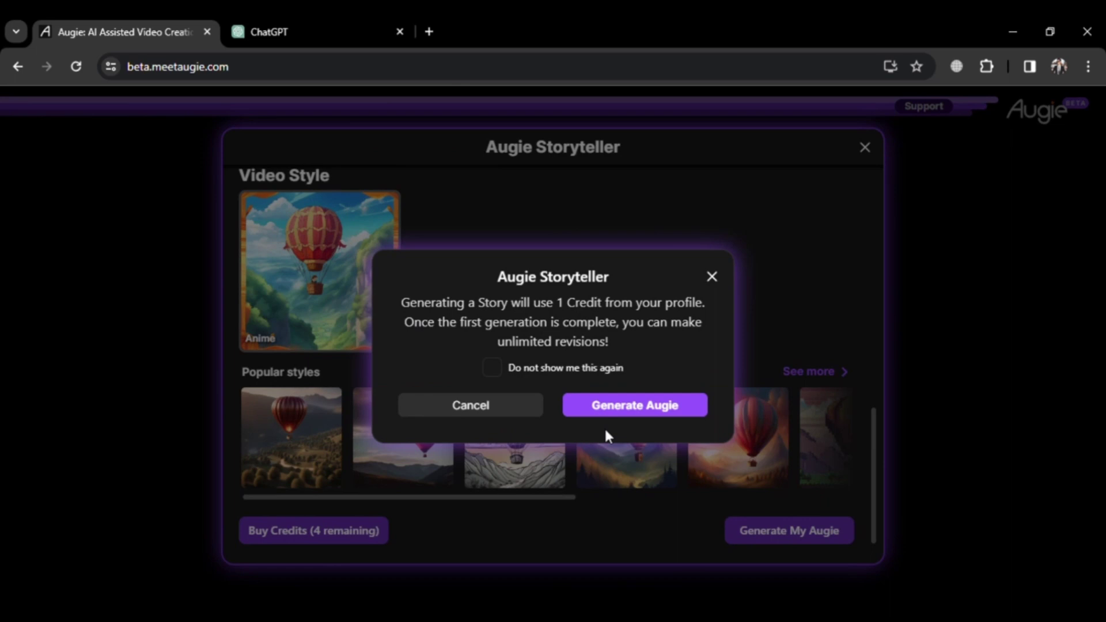
pyautogui.click(630, 411)
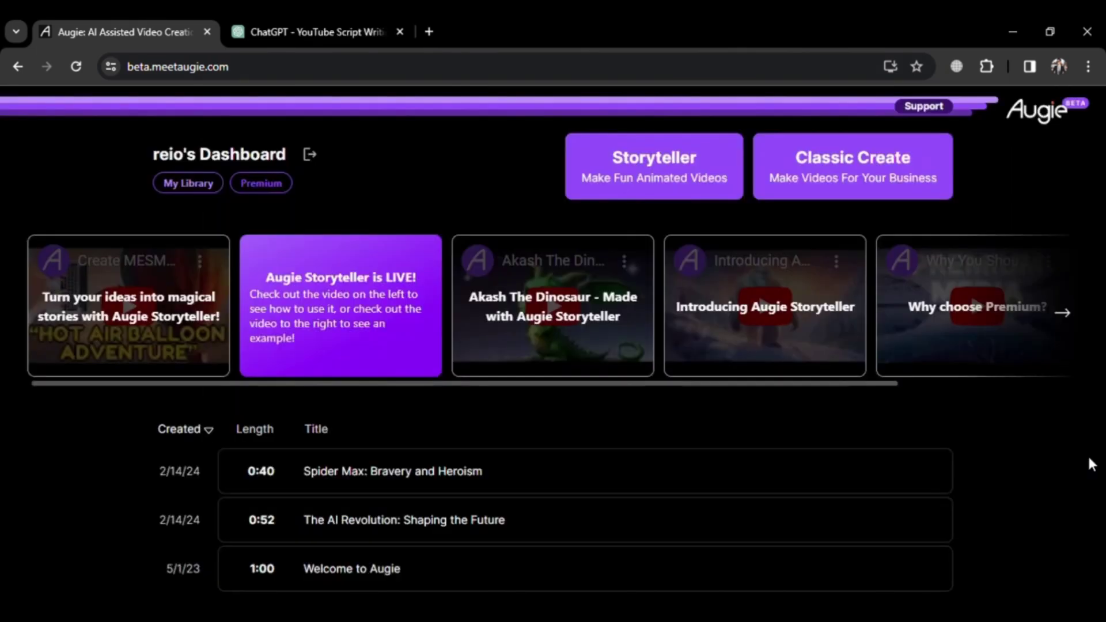
pyautogui.moveTo(584, 471)
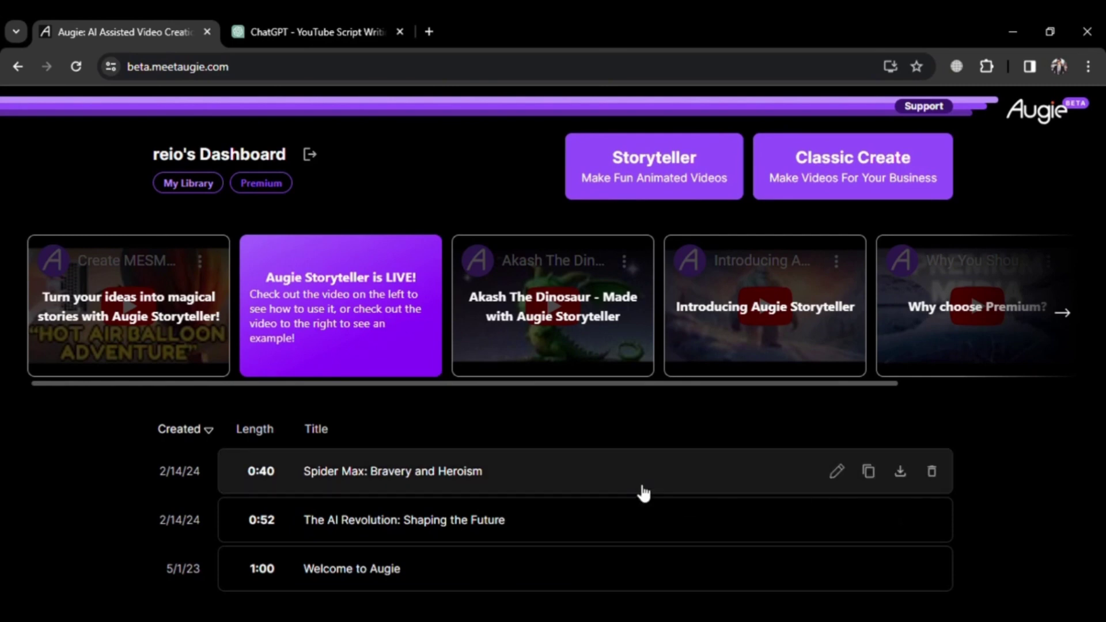
# Open 'Spider Max: Bravery and Heroism' in the editor from its dashboard row.
pyautogui.click(453, 480)
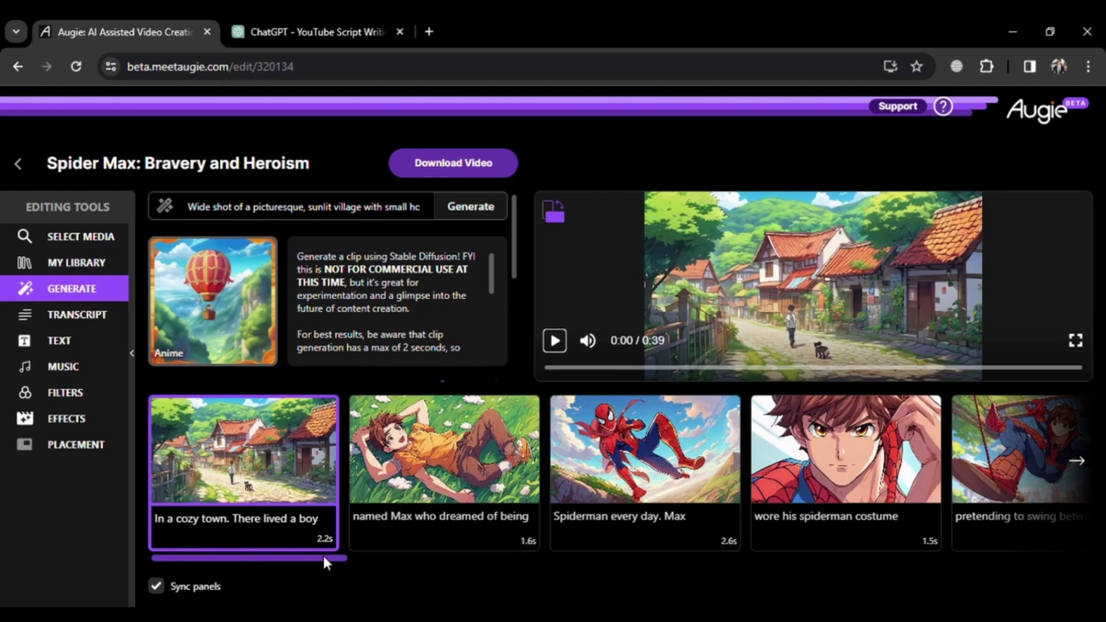
pyautogui.moveTo(323, 556); pyautogui.dragTo(393, 561)
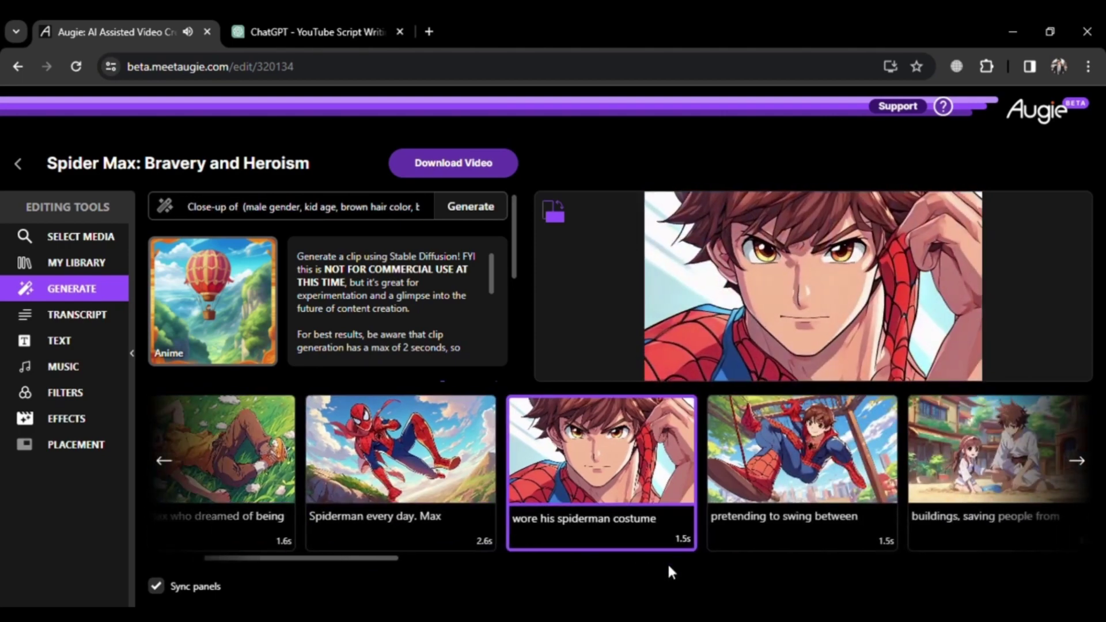
# Shuffle the 'named Max who dreamed of being' clip and generate a new anime clip.
pyautogui.click(554, 339)
pyautogui.click(372, 489)
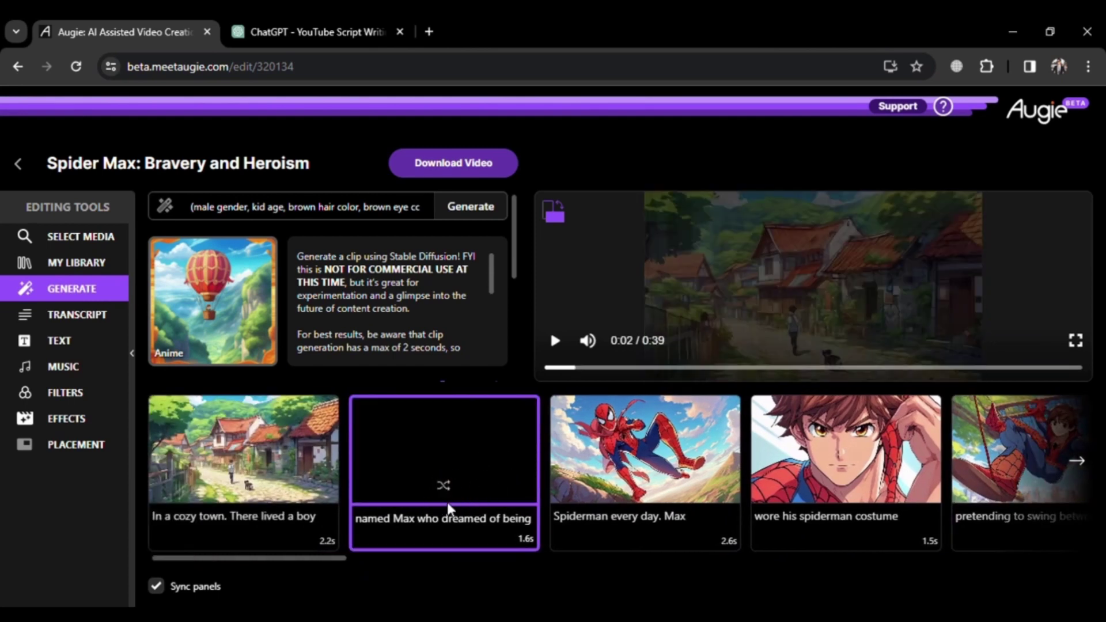
pyautogui.click(443, 485)
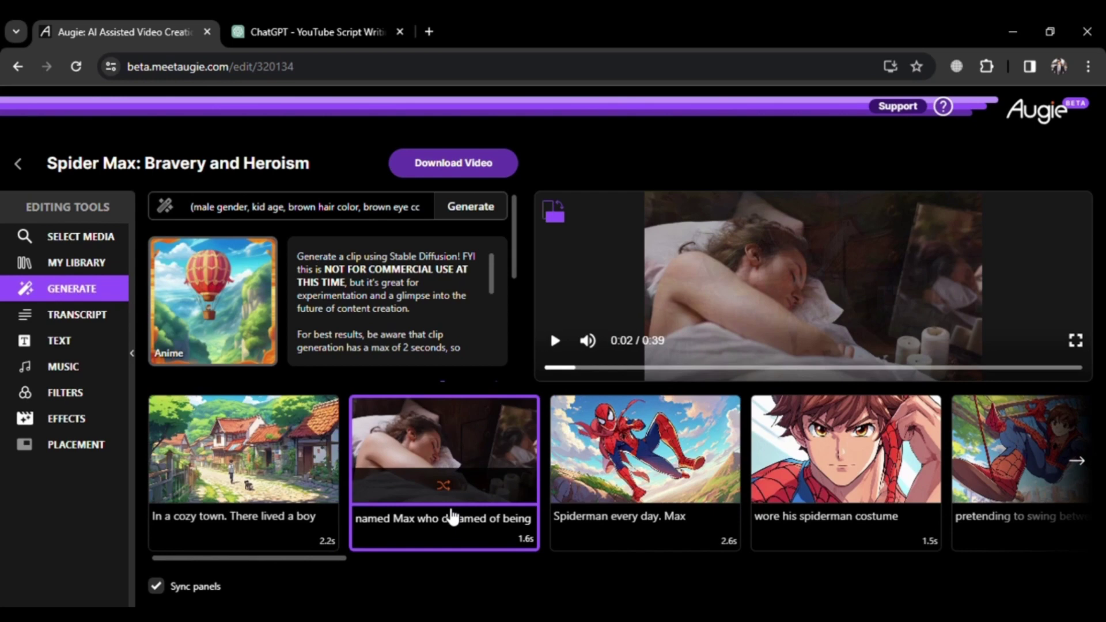
pyautogui.click(481, 208)
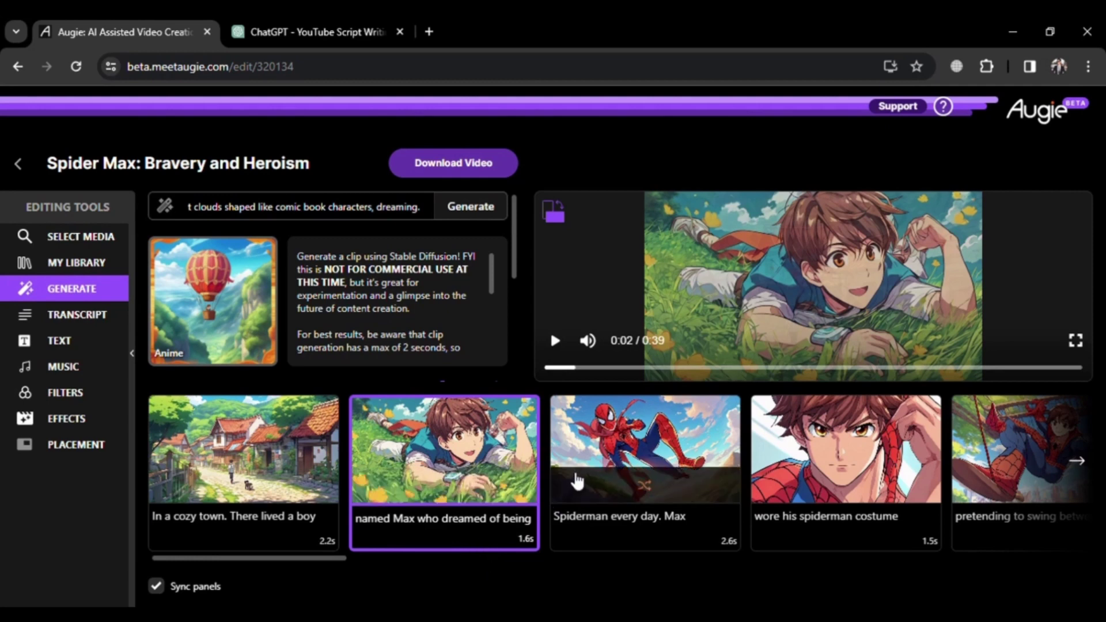
# Turn on whole-video closed captions and set their size, colour and Jost font.
pyautogui.click(602, 424)
pyautogui.click(69, 340)
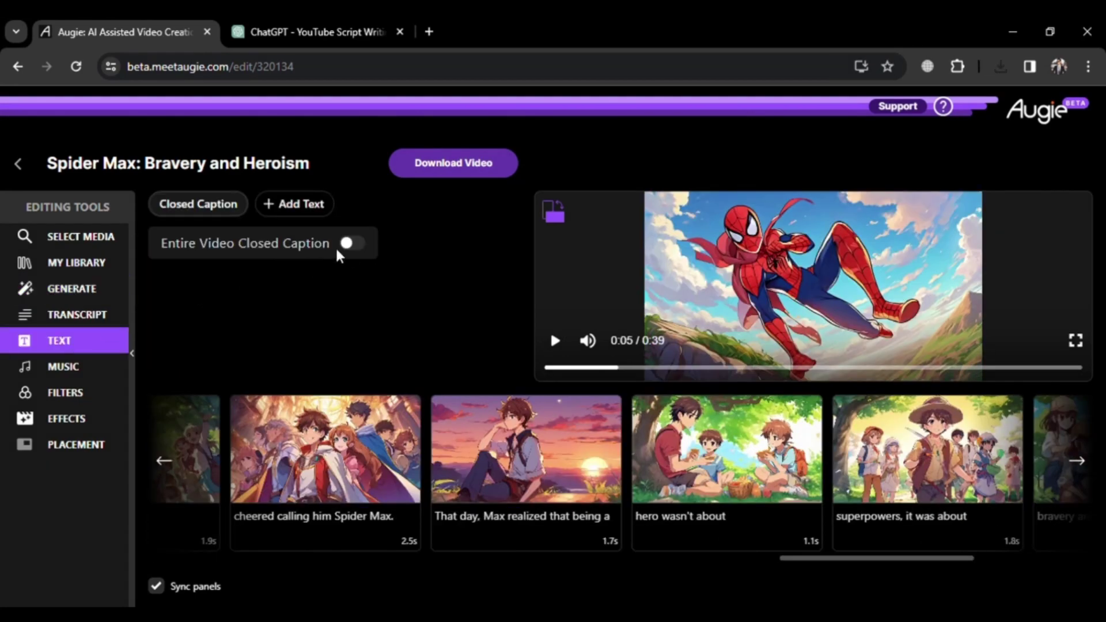
pyautogui.click(355, 243)
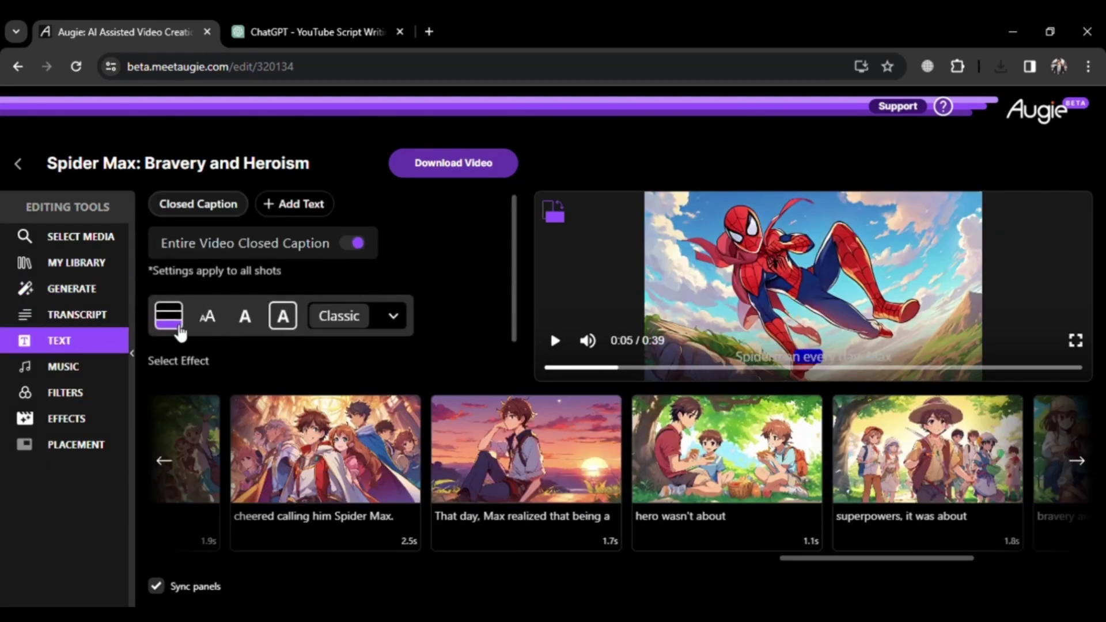
pyautogui.click(209, 317)
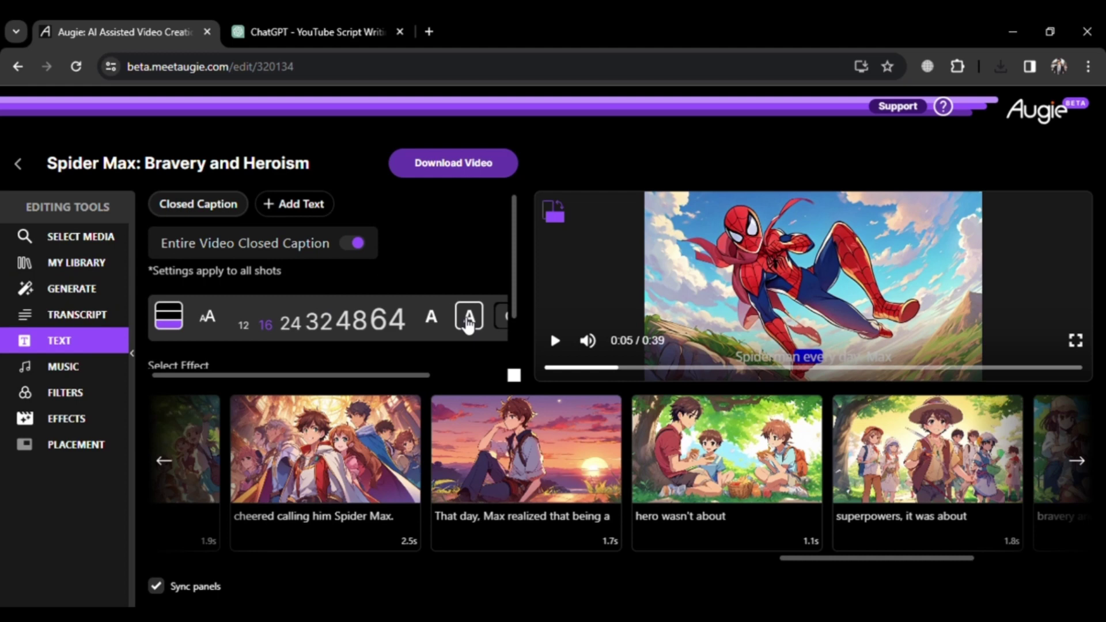
pyautogui.click(468, 317)
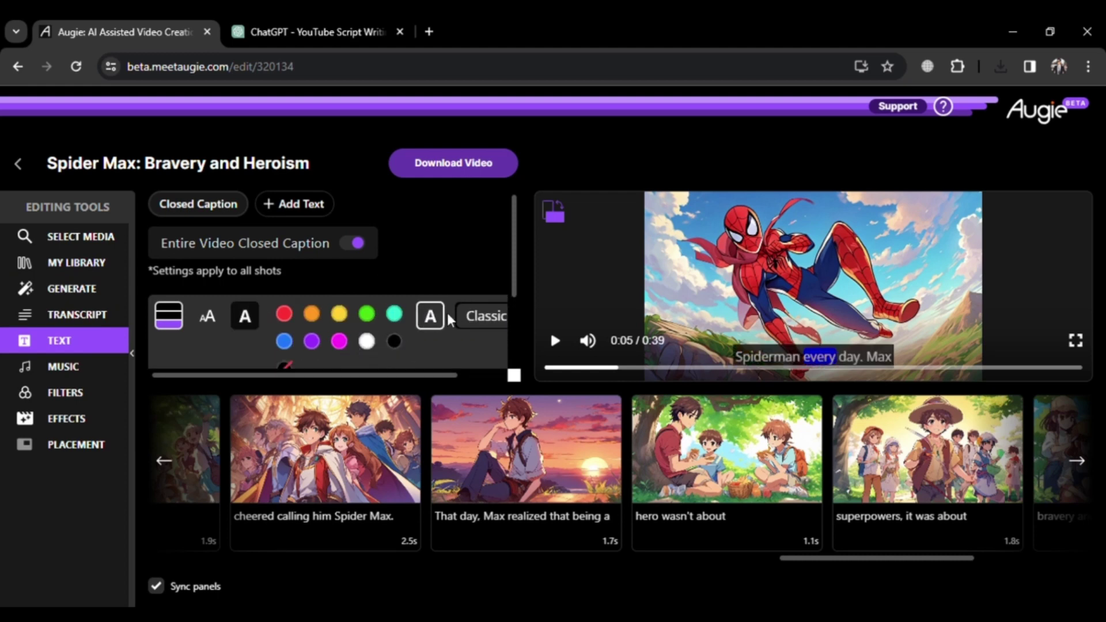
pyautogui.click(486, 315)
pyautogui.scroll(-2, 434, 355)
pyautogui.scroll(-2, 433, 363)
pyautogui.scroll(-2, 434, 371)
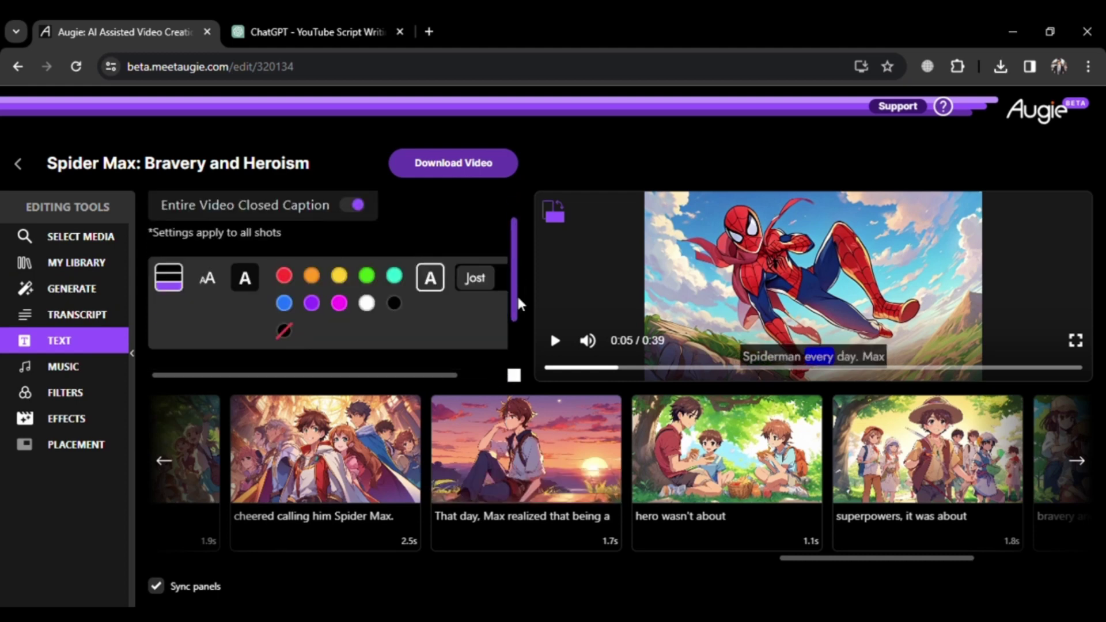
# Apply the Outline effect to the captions.
pyautogui.click(207, 247)
pyautogui.click(255, 319)
pyautogui.click(207, 345)
pyautogui.click(193, 321)
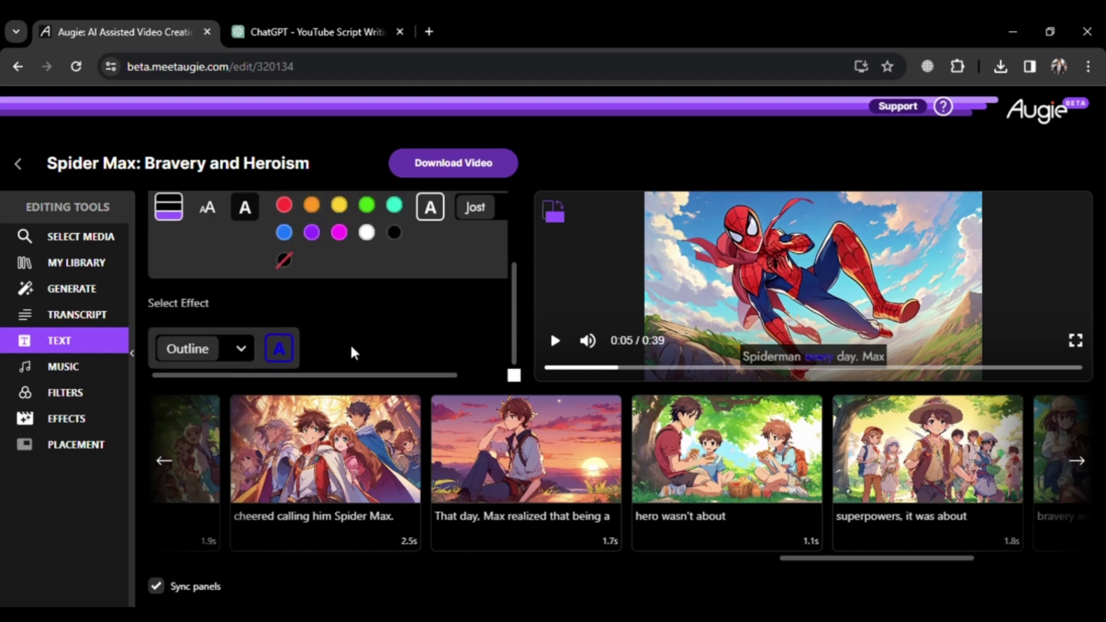
# Check the music, filter and effect options, then start building the video for download.
pyautogui.click(82, 372)
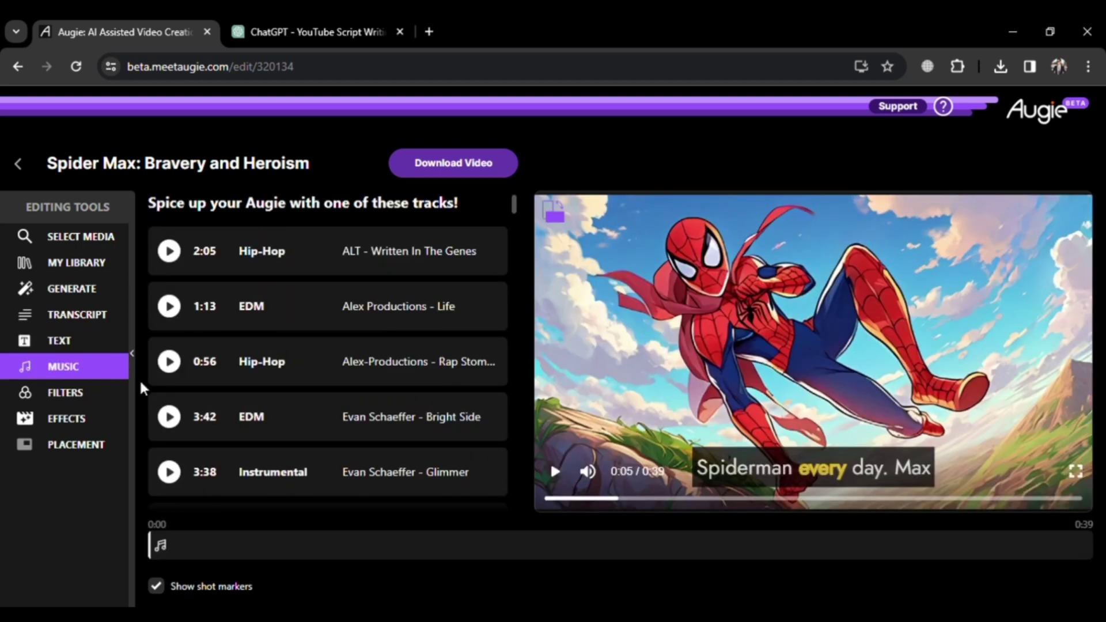
pyautogui.click(91, 397)
pyautogui.click(77, 420)
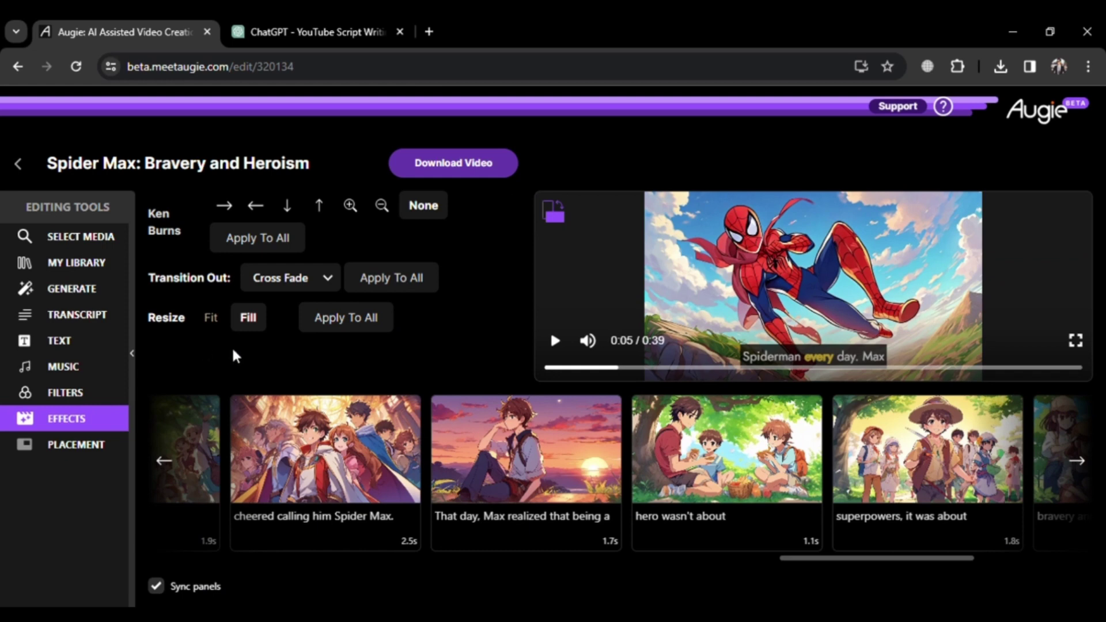
pyautogui.click(506, 176)
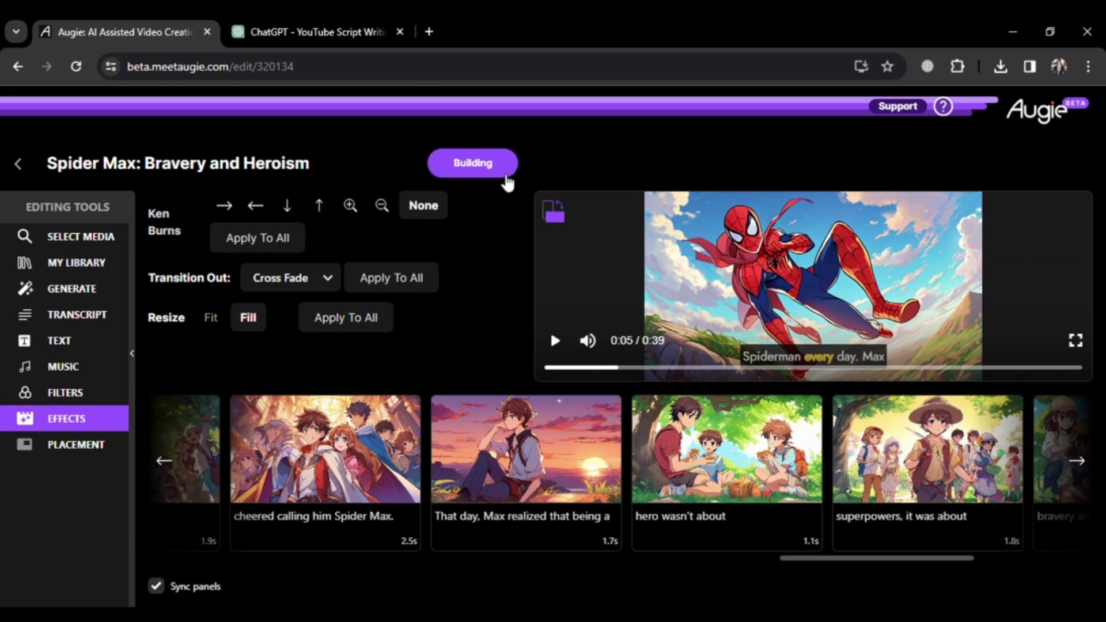